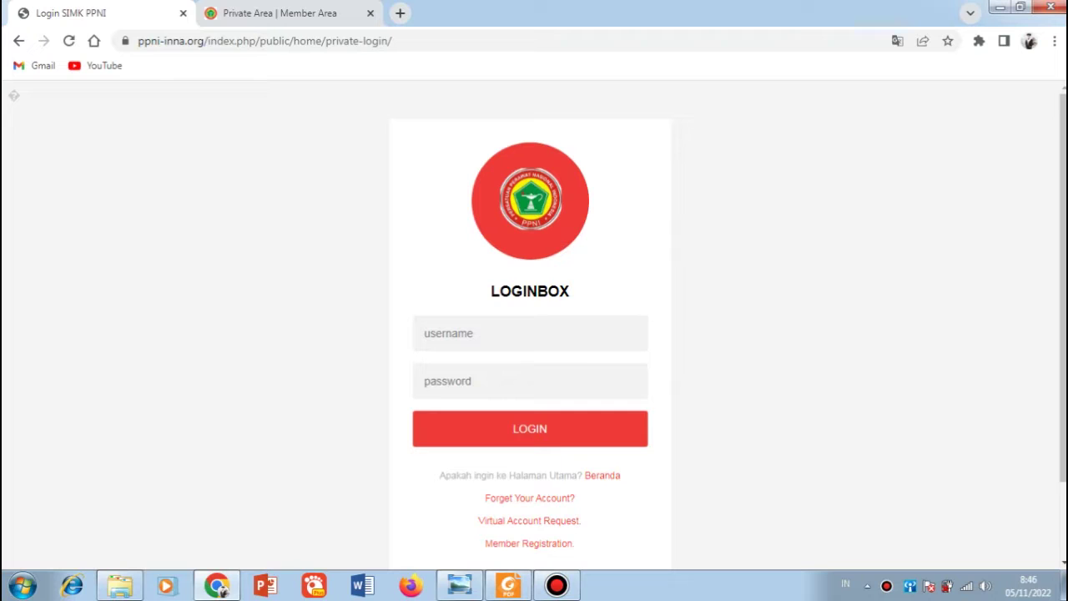
# Step: In the member area, open the PKB Borang Pengisian page and search for activities in the domain B. Kegiatan Ilmiah
pyautogui.click(281, 13)
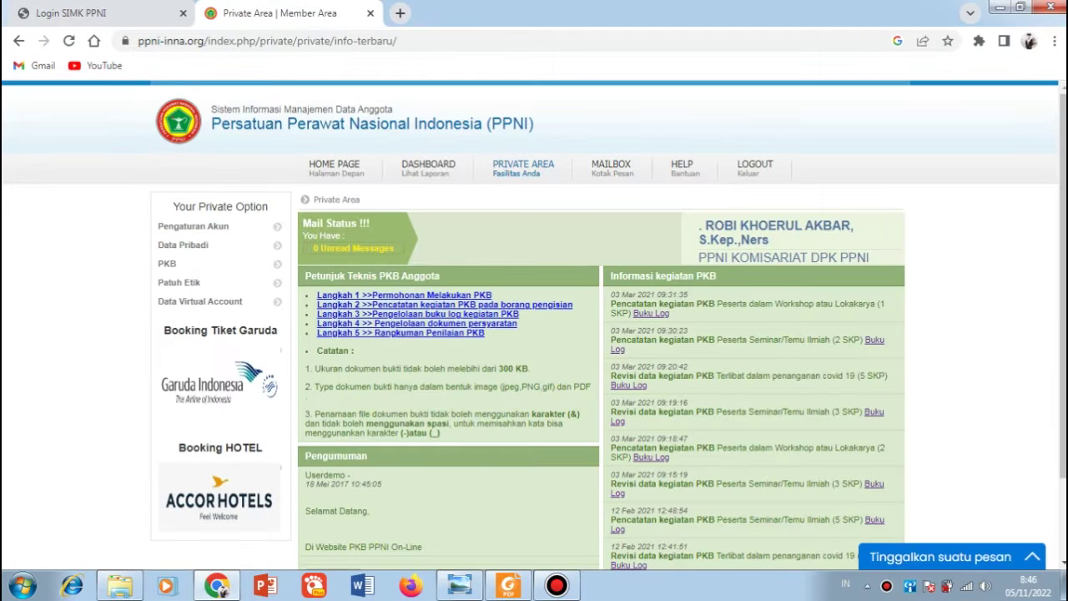
pyautogui.click(167, 263)
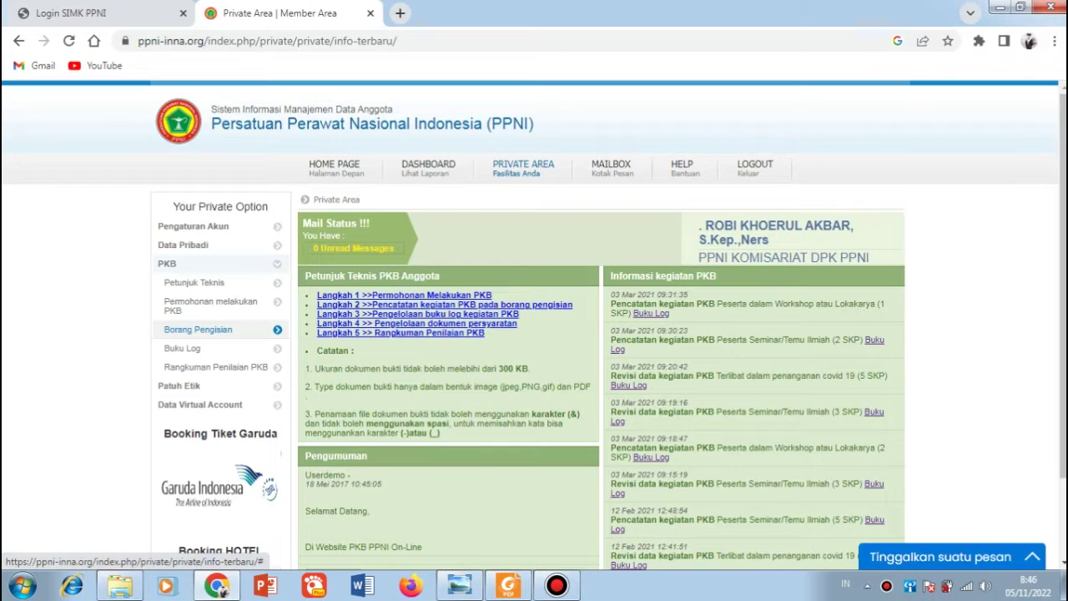
pyautogui.click(198, 330)
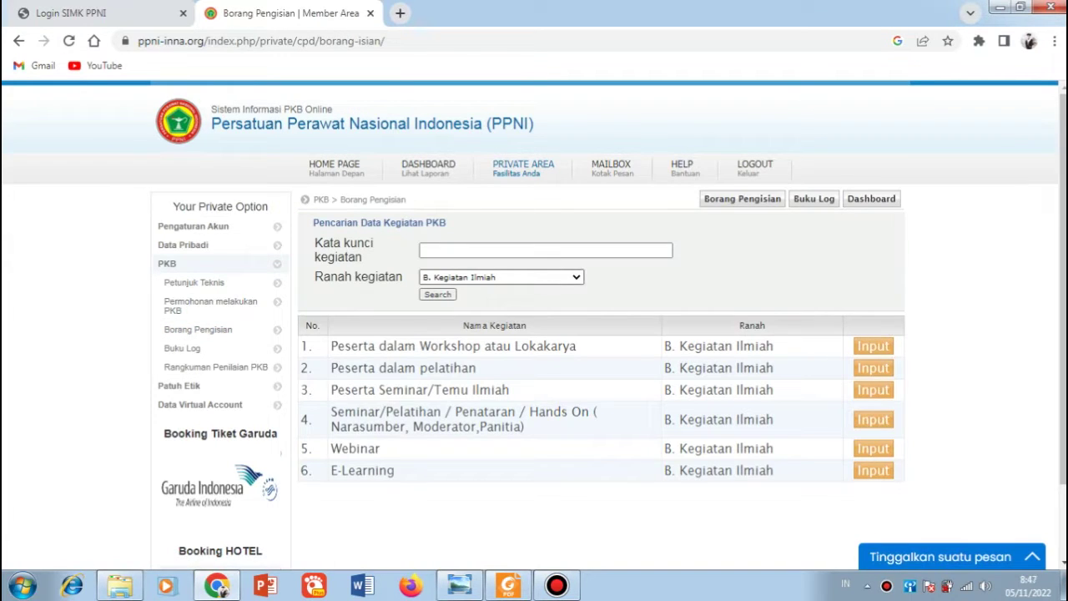
pyautogui.click(501, 277)
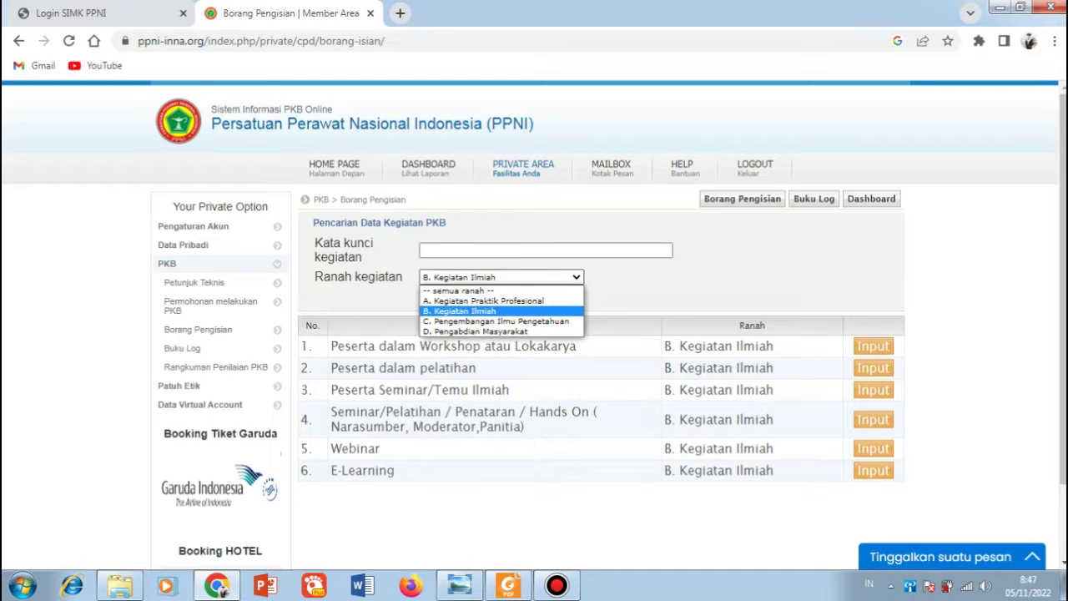
pyautogui.click(460, 311)
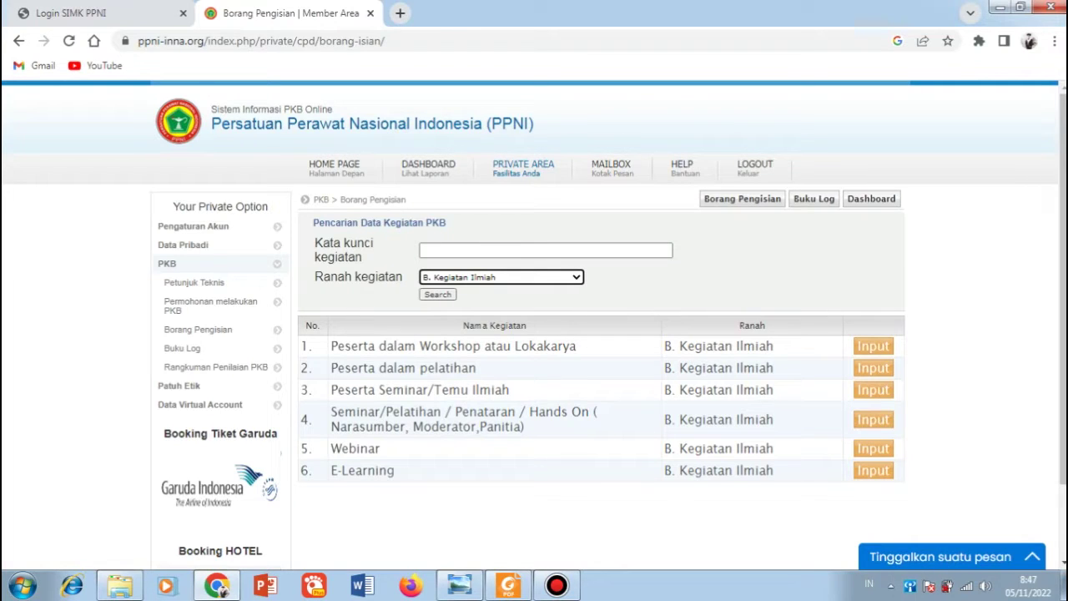
pyautogui.click(438, 295)
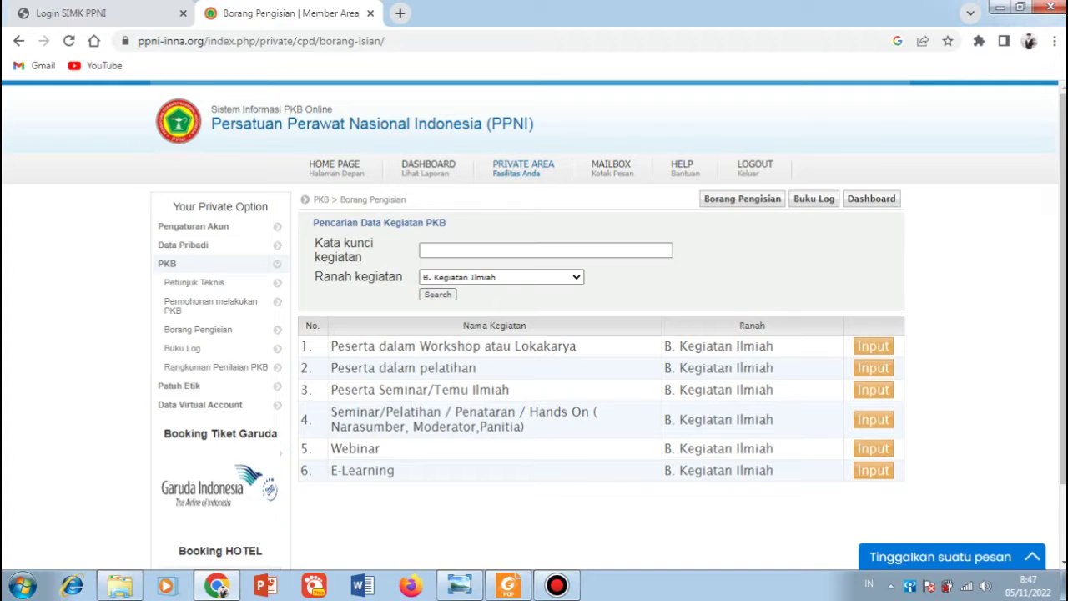
# Step: Review the workshop certificate and its image file, and open the input form for Peserta dalam Workshop atau Lokakarya
pyautogui.hotkey('alt', 'Tab')
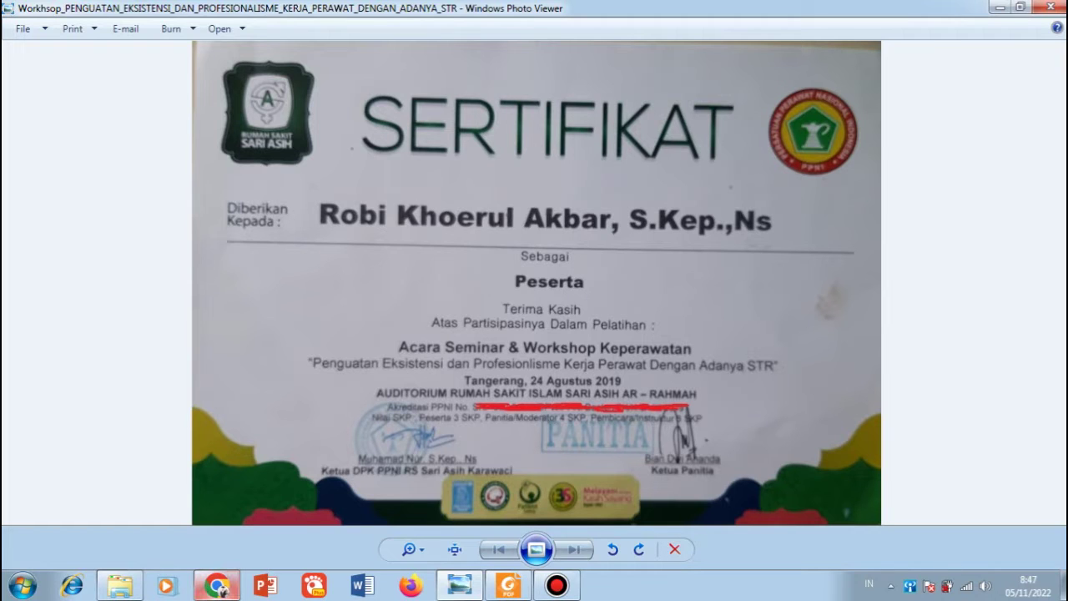
pyautogui.click(220, 589)
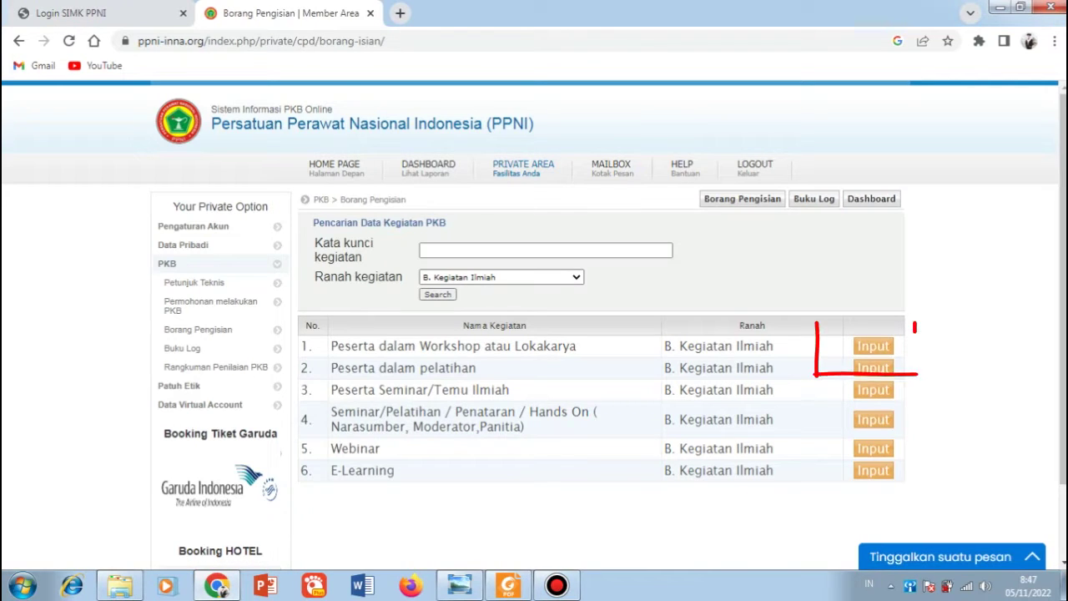
pyautogui.click(873, 345)
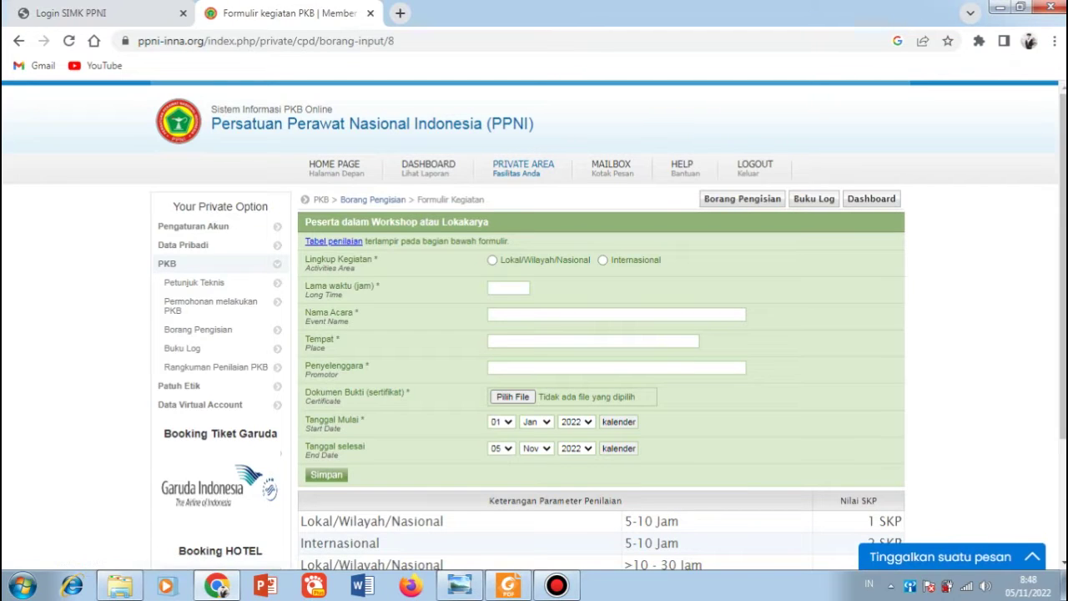
pyautogui.click(120, 586)
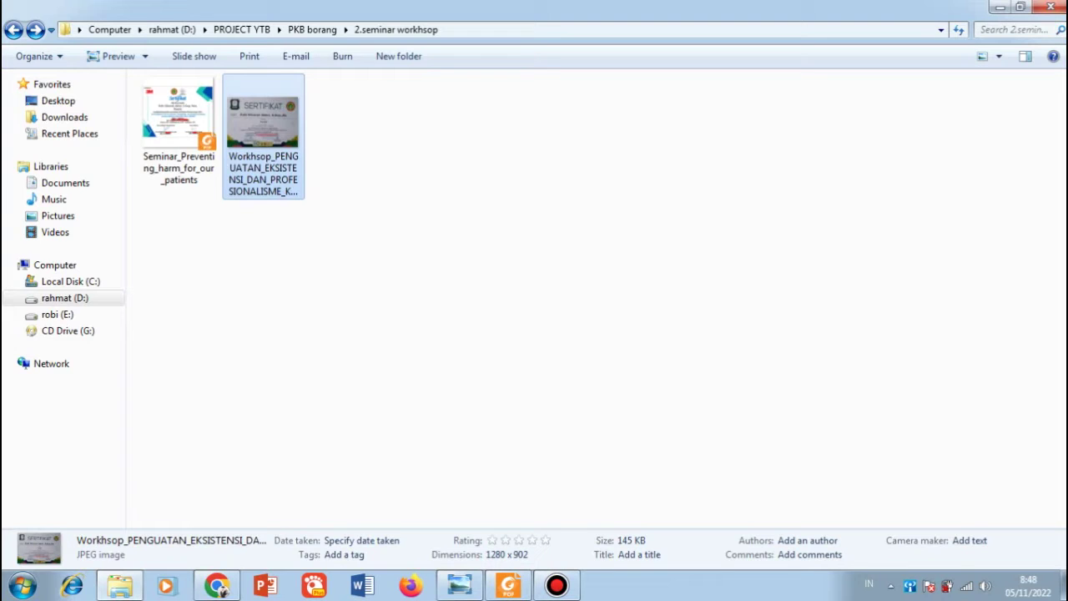
pyautogui.click(218, 587)
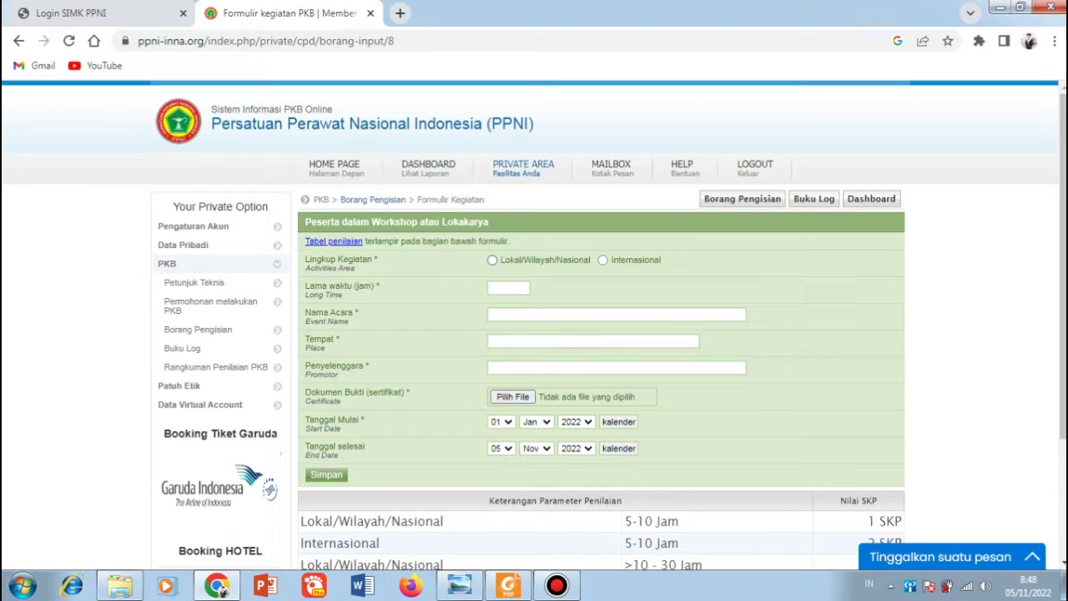
# Step: Set the workshop's activity scope to Lokal/Wilayah/Nasional and its duration to 6 hours
pyautogui.click(492, 260)
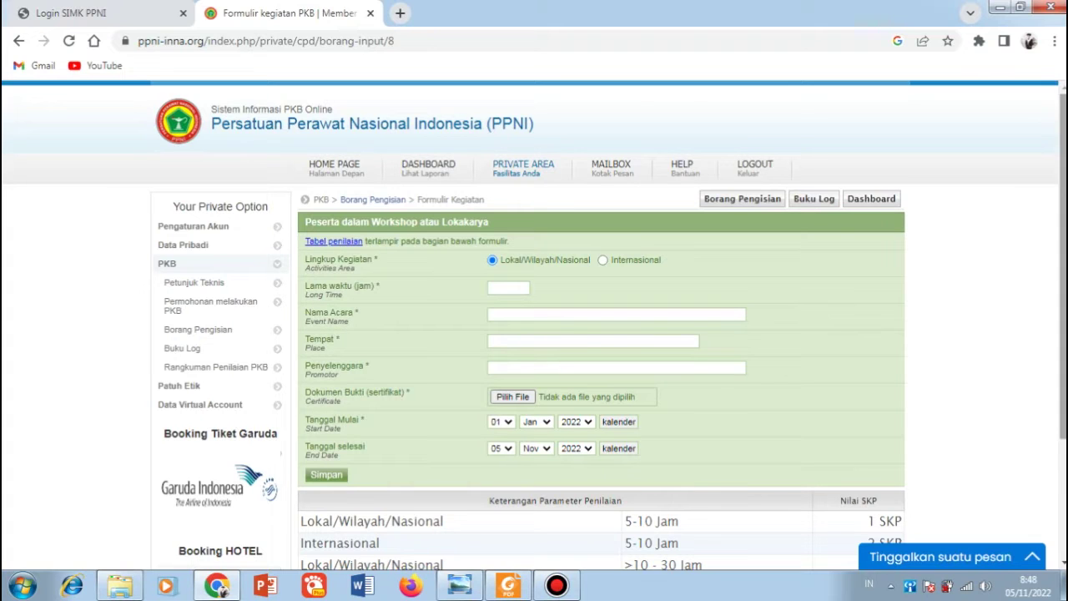
pyautogui.scroll(-2, 534, 326)
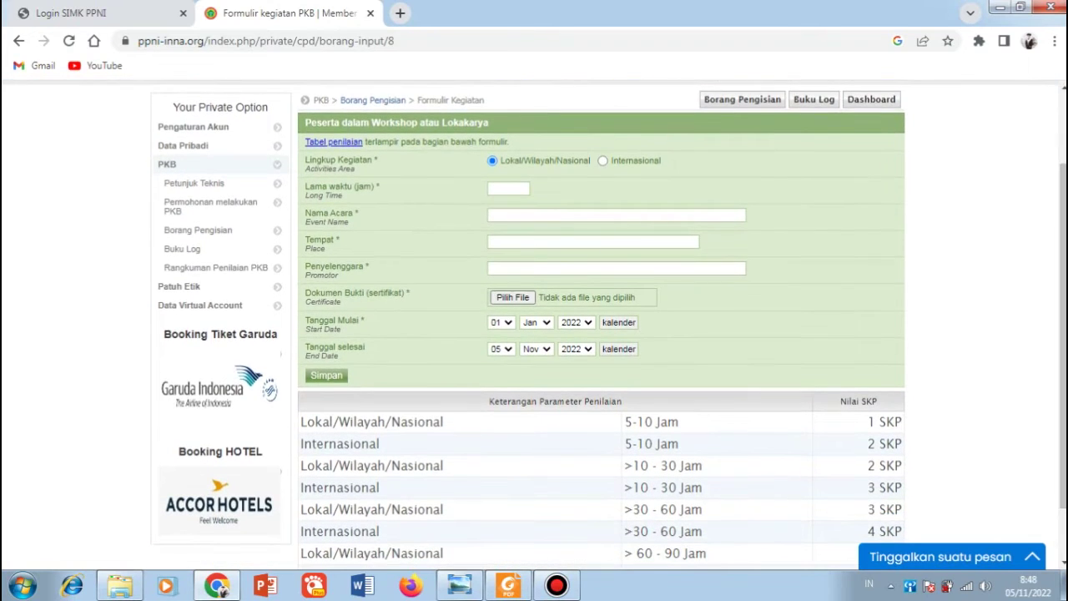
pyautogui.click(508, 188)
pyautogui.click(534, 215)
pyautogui.click(508, 189)
pyautogui.write('8')
# Step: Fill in the workshop details: event name "Worskop eksistensi...", place "auditorium" and promotor "DPK PPNI arrahmah"
pyautogui.click(534, 215)
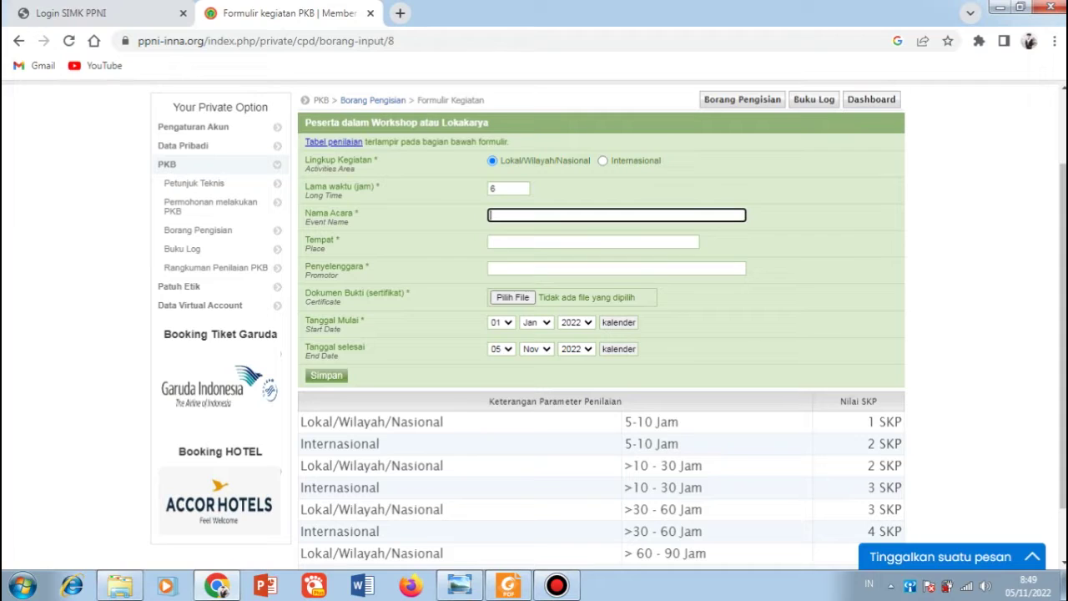
pyautogui.write('Worskop eksistensi...')
pyautogui.click(592, 241)
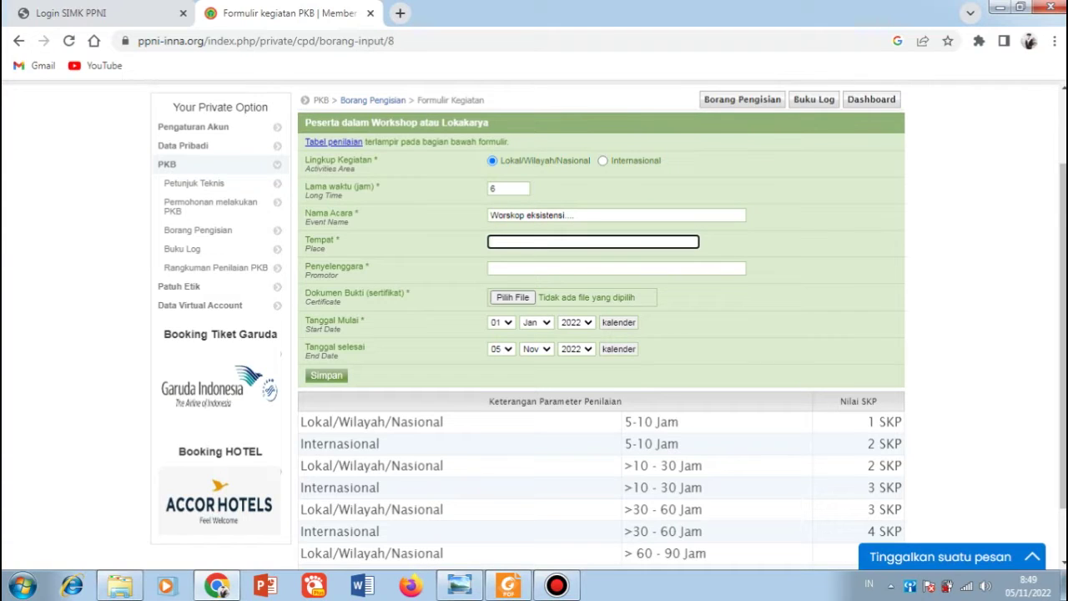
pyautogui.write('au')
pyautogui.press('BackSpace')
pyautogui.write('uditorium')
pyautogui.press('Tab')
pyautogui.write('DPK ')
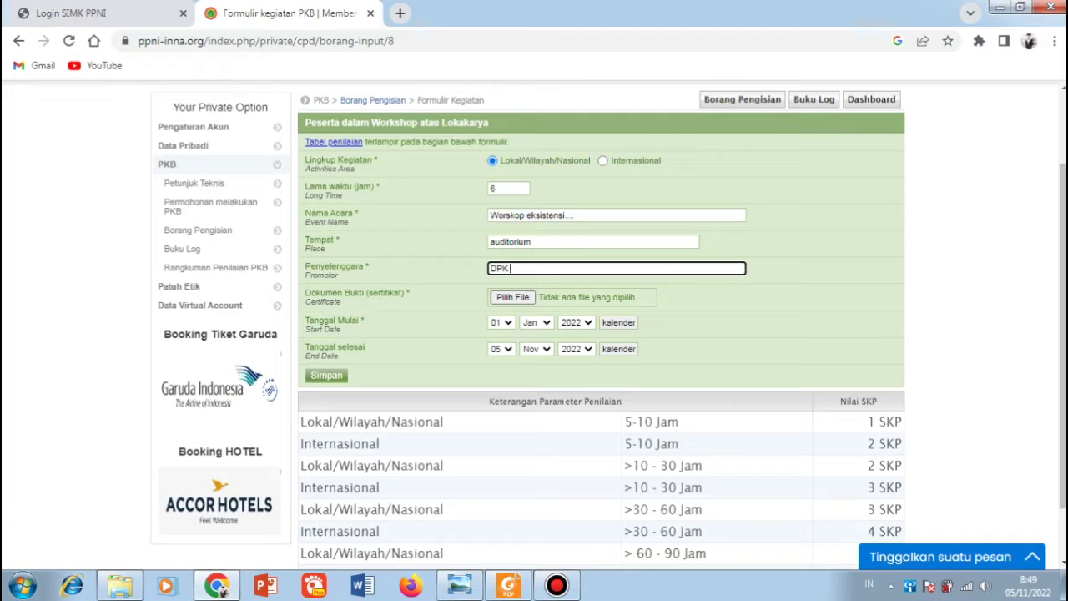
pyautogui.write('PPNI arrahmah')
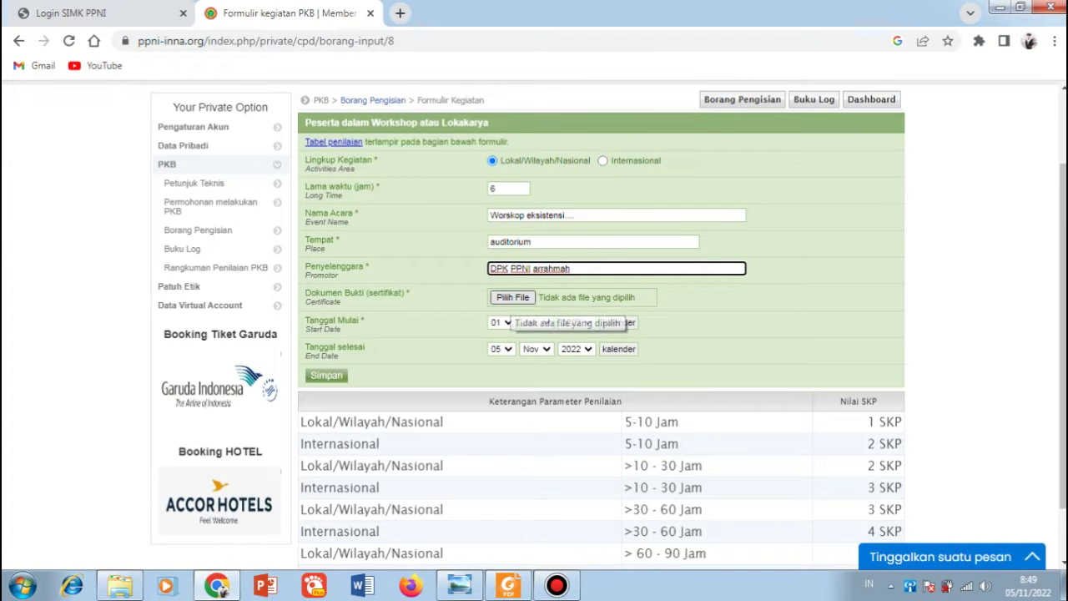
# Step: Check the event date on the certificate image and set the workshop form's start date to 24 Ags 2019
pyautogui.hotkey('alt', 'Tab')
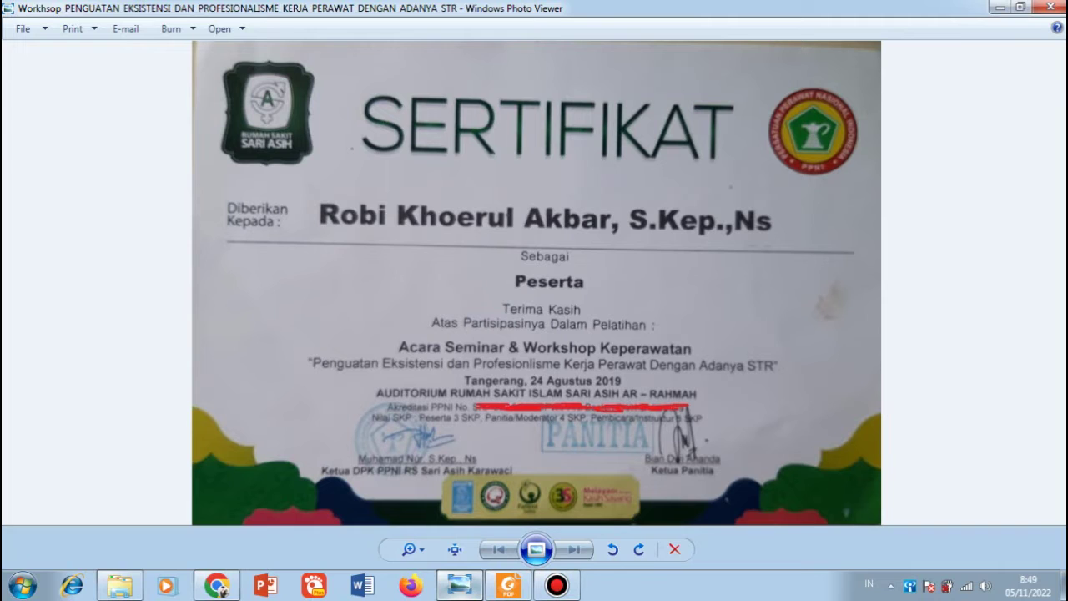
pyautogui.click(217, 586)
pyautogui.click(501, 322)
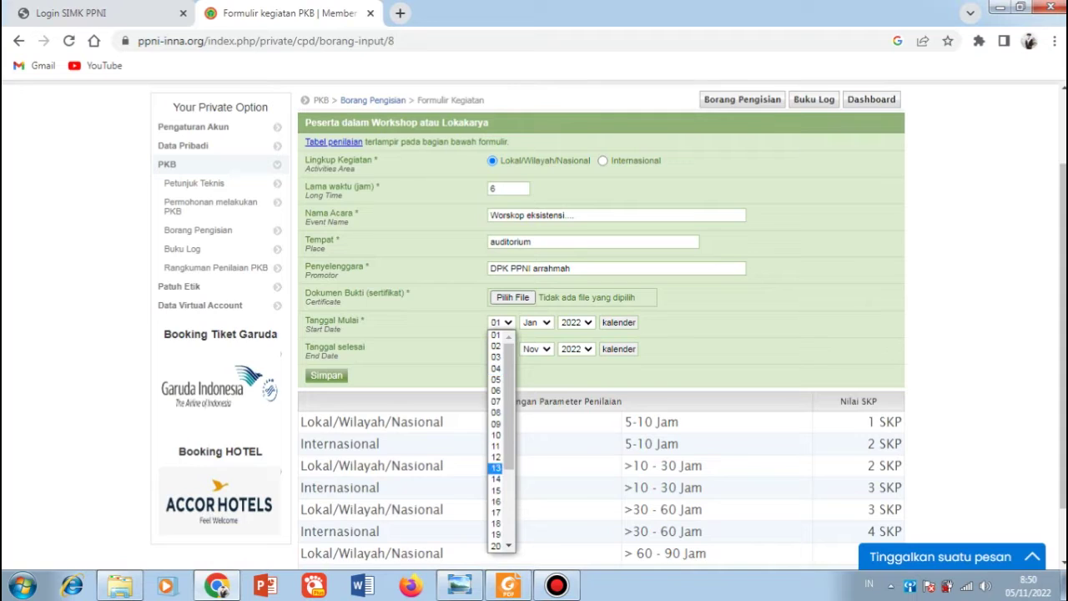
pyautogui.click(509, 545)
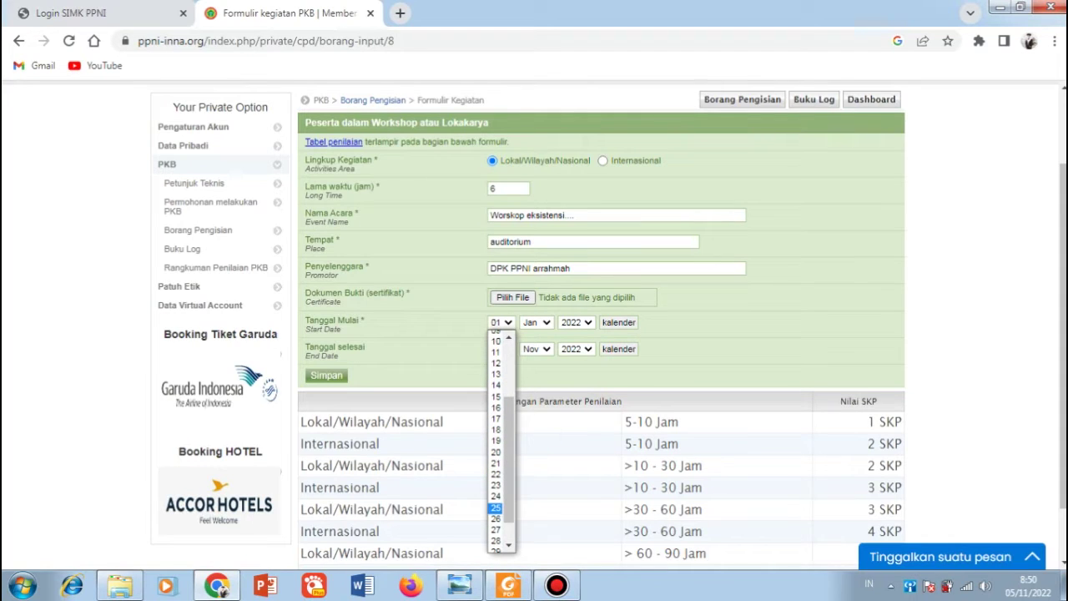
pyautogui.click(499, 495)
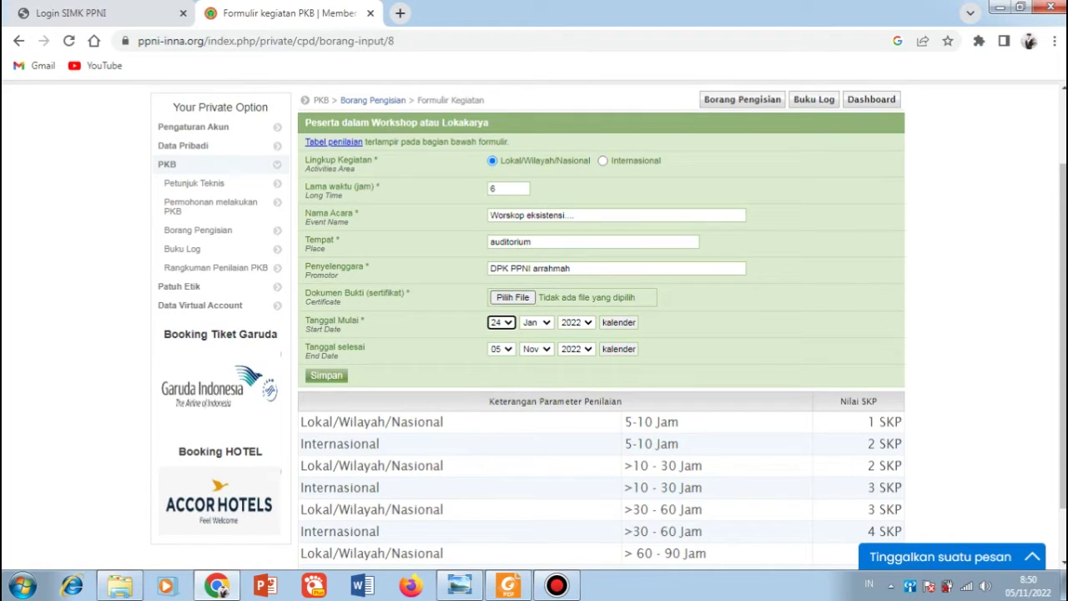
pyautogui.click(536, 322)
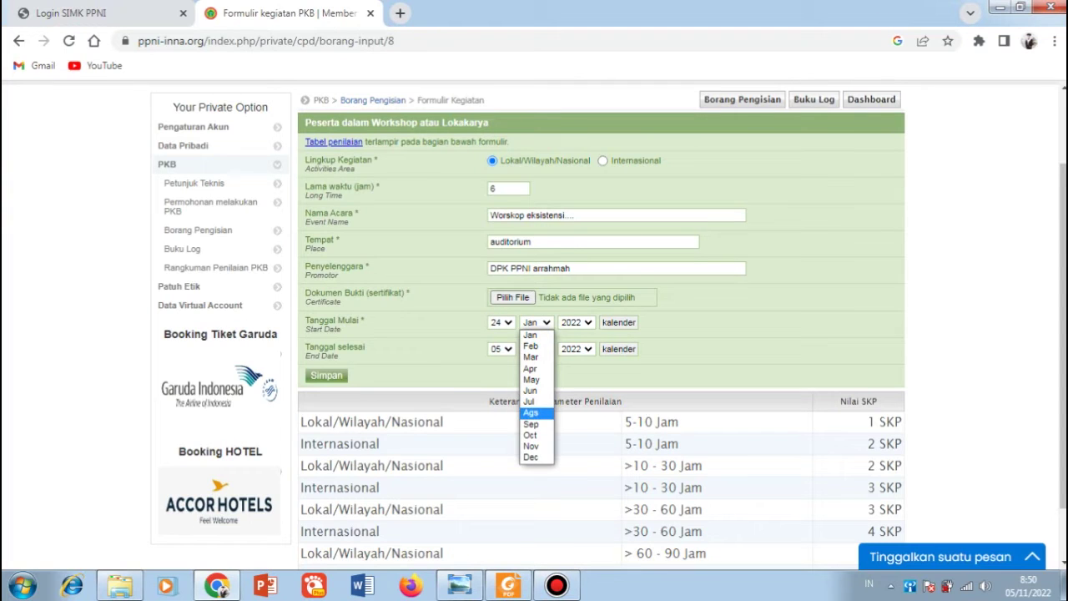
pyautogui.click(536, 415)
pyautogui.click(576, 323)
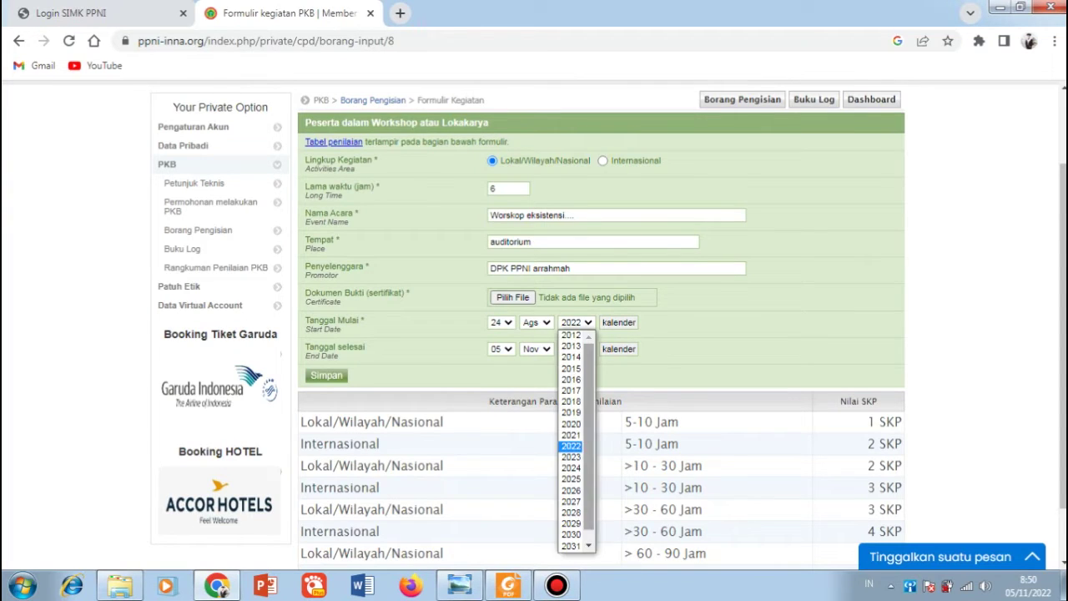
pyautogui.click(575, 440)
# Step: Set the workshop form's end date to 24 Aug 2019
pyautogui.click(500, 349)
pyautogui.moveTo(509, 199); pyautogui.dragTo(509, 257)
pyautogui.click(498, 279)
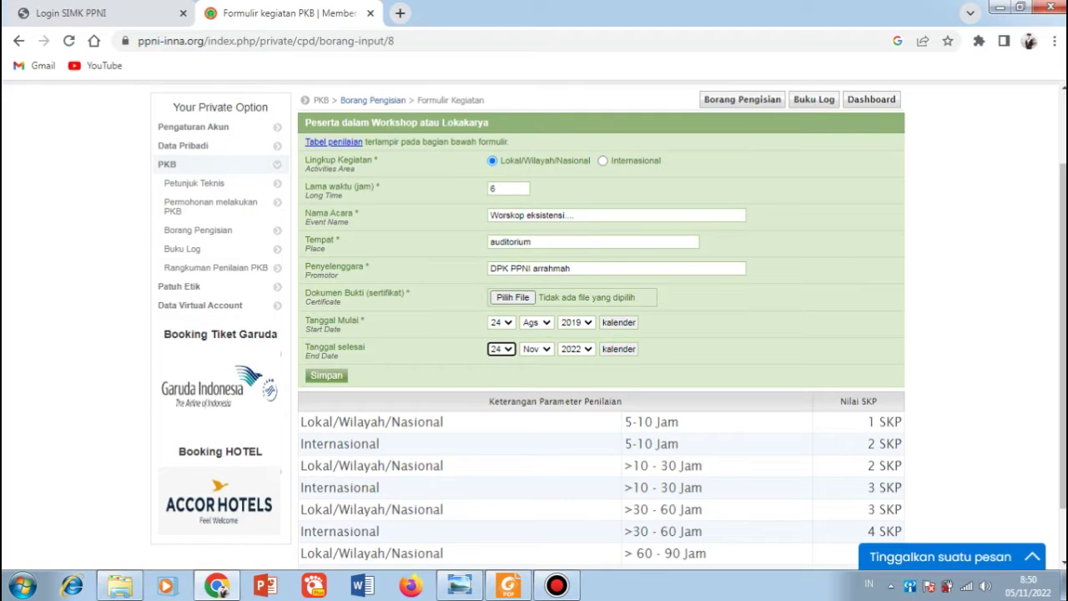
pyautogui.click(535, 349)
pyautogui.click(531, 439)
pyautogui.click(576, 349)
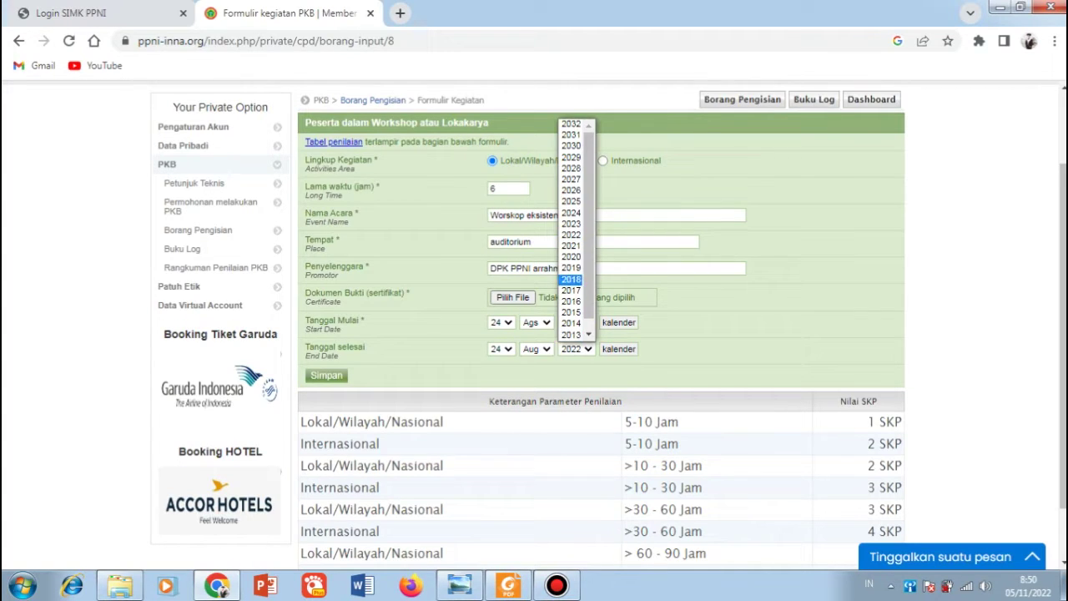
pyautogui.click(571, 268)
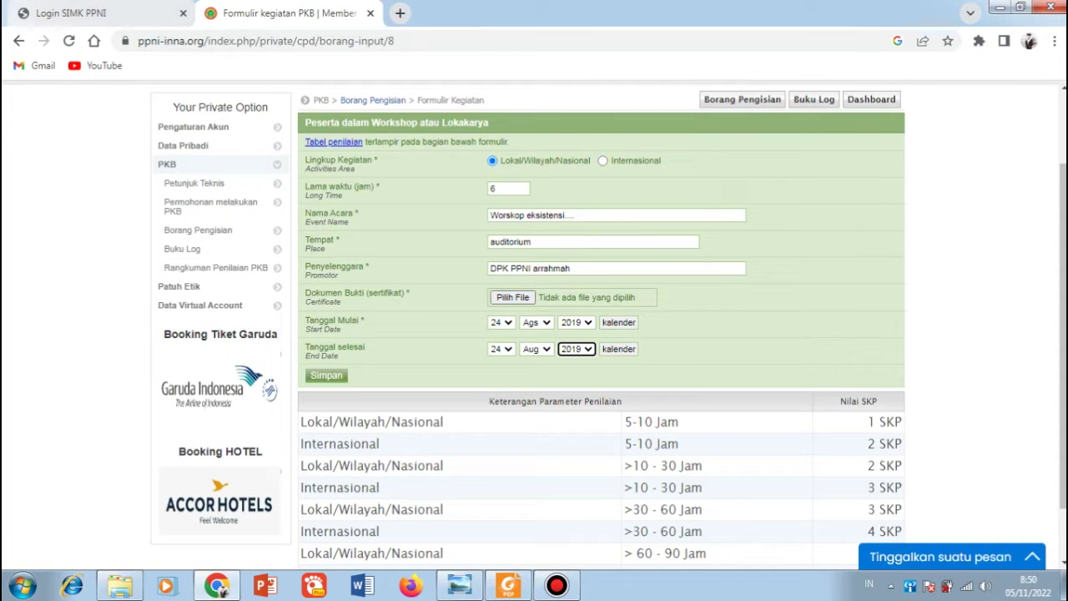
# Step: Return to the activity list and open the input form for Peserta Seminar/Temu Ilmiah
pyautogui.click(18, 41)
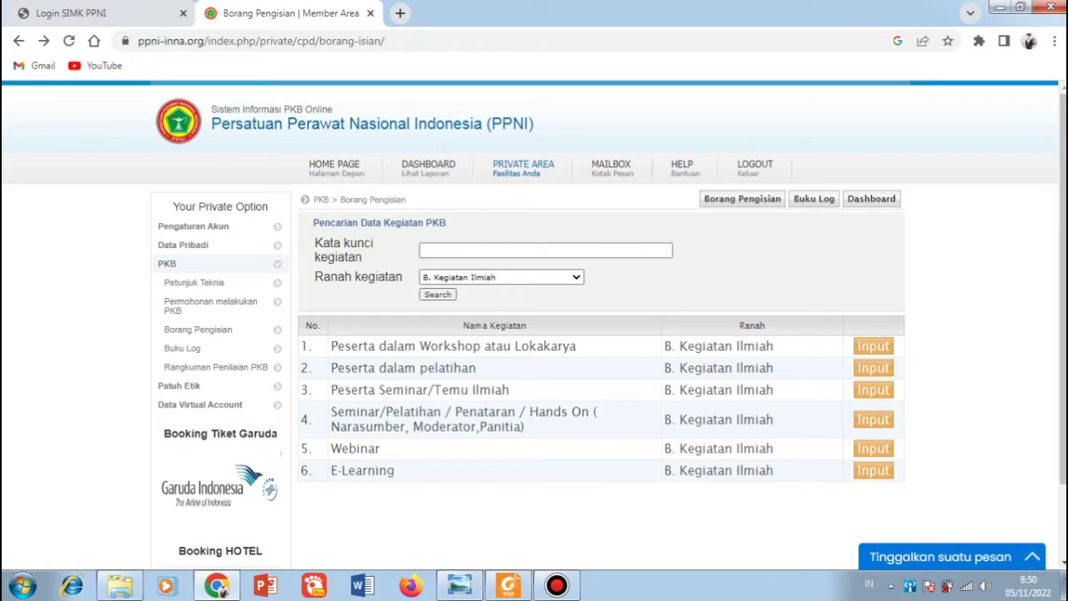
pyautogui.click(873, 390)
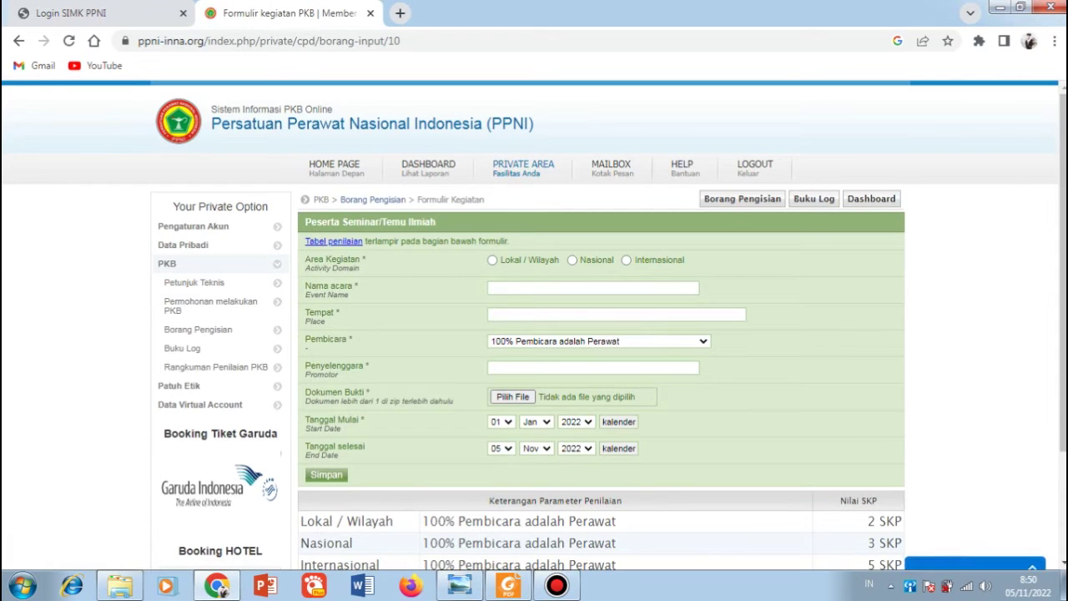
# Step: In the 2.seminar workhsop folder, rename the certificate image, replacing the prefix "Workhsop" with "Seminar" before "_PENGUATAN_EKSISTENSI"
pyautogui.click(120, 585)
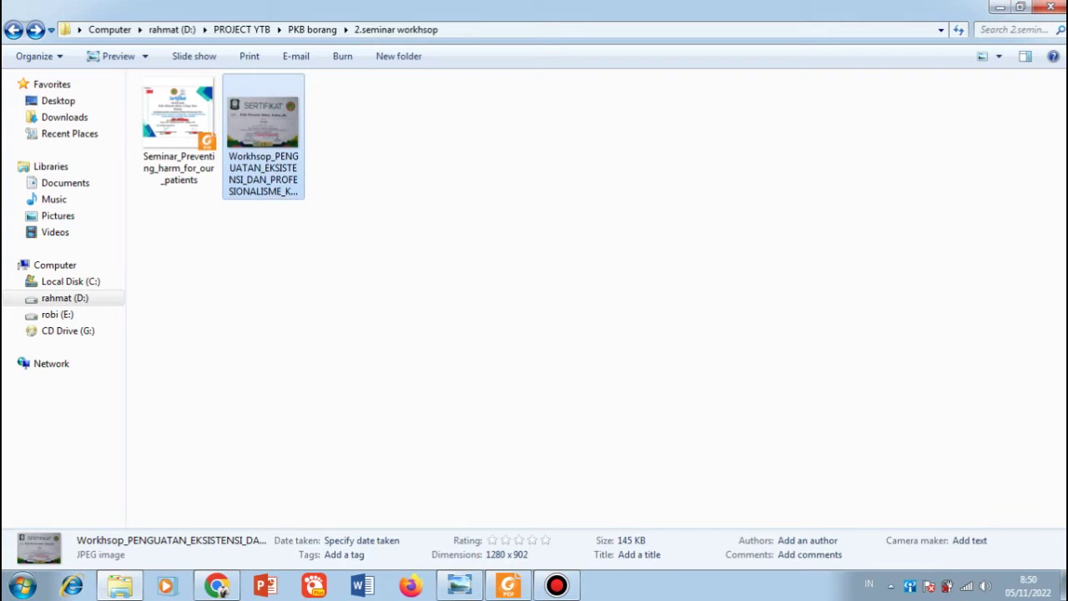
pyautogui.rightClick(260, 121)
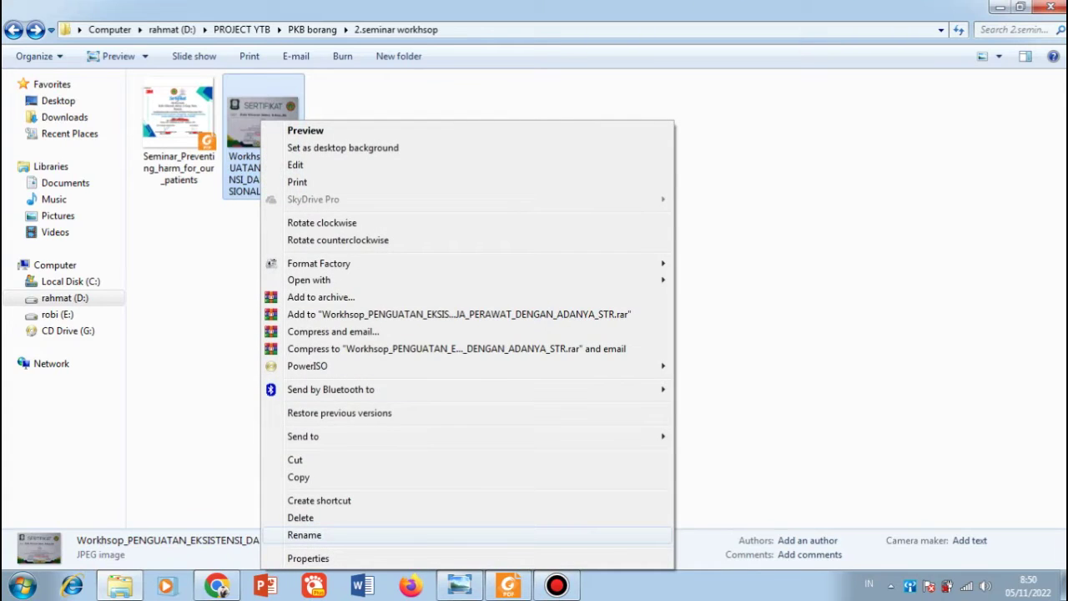
pyautogui.click(306, 535)
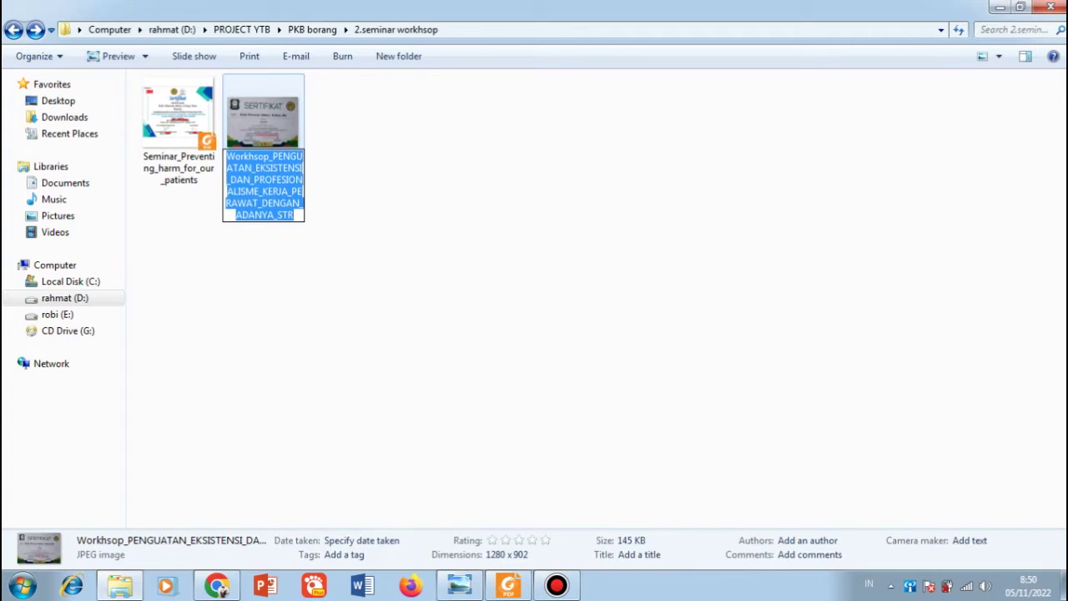
pyautogui.click(270, 157)
pyautogui.press('BackSpace')
pyautogui.press('BackSpace')
pyautogui.press('BackSpace')
pyautogui.press('BackSpace')
pyautogui.press('BackSpace')
pyautogui.press('BackSpace')
pyautogui.press('BackSpace')
pyautogui.press('BackSpace')
pyautogui.write('Seminar')
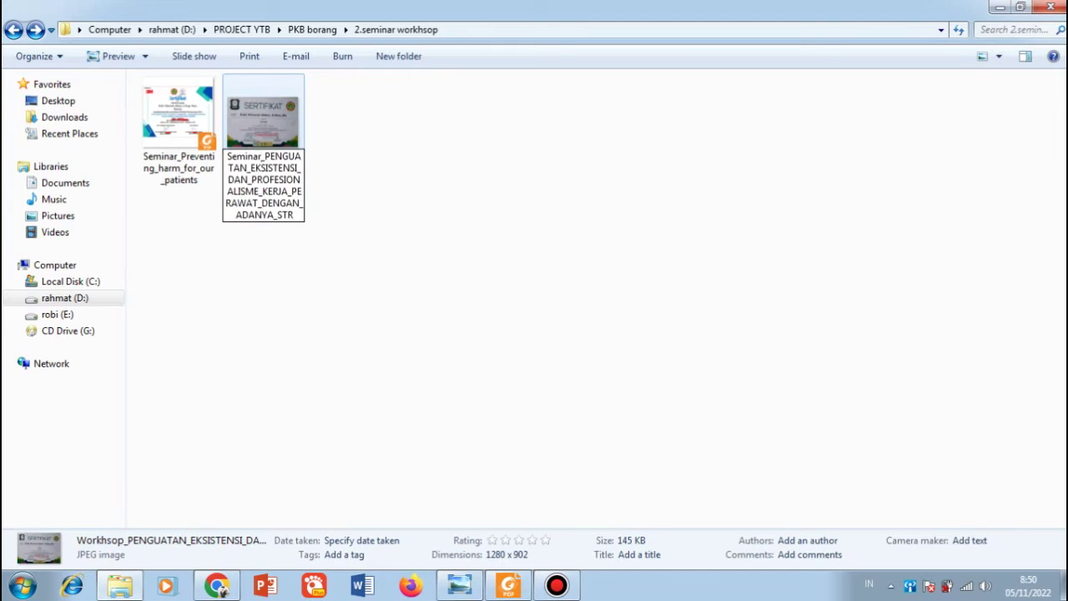
pyautogui.press('Return')
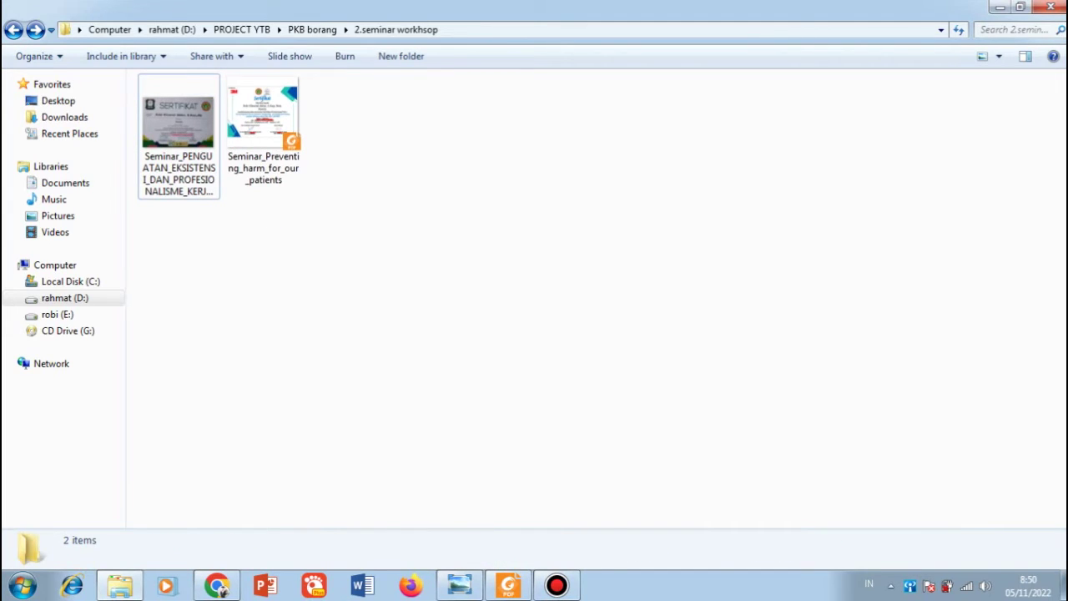
# Step: In the Peserta Seminar/Temu Ilmiah form, set the activity area to Lokal / Wilayah, the event name to "Seminar....." and the place to "aurditorium"
pyautogui.click(217, 586)
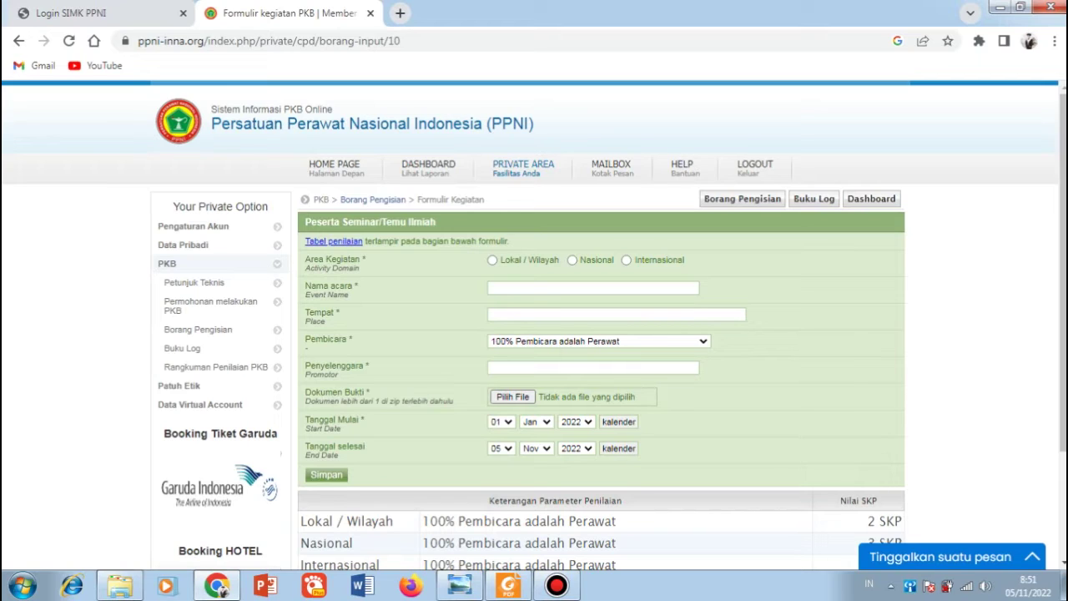
pyautogui.click(492, 261)
pyautogui.click(534, 287)
pyautogui.write('Sem')
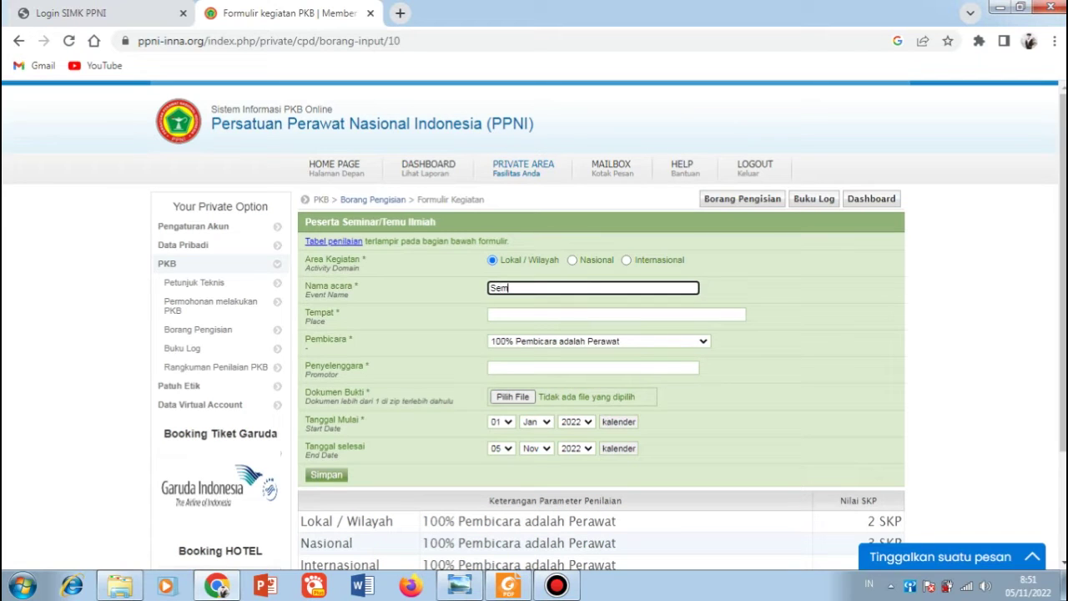
pyautogui.write('inar. ...')
pyautogui.click(534, 315)
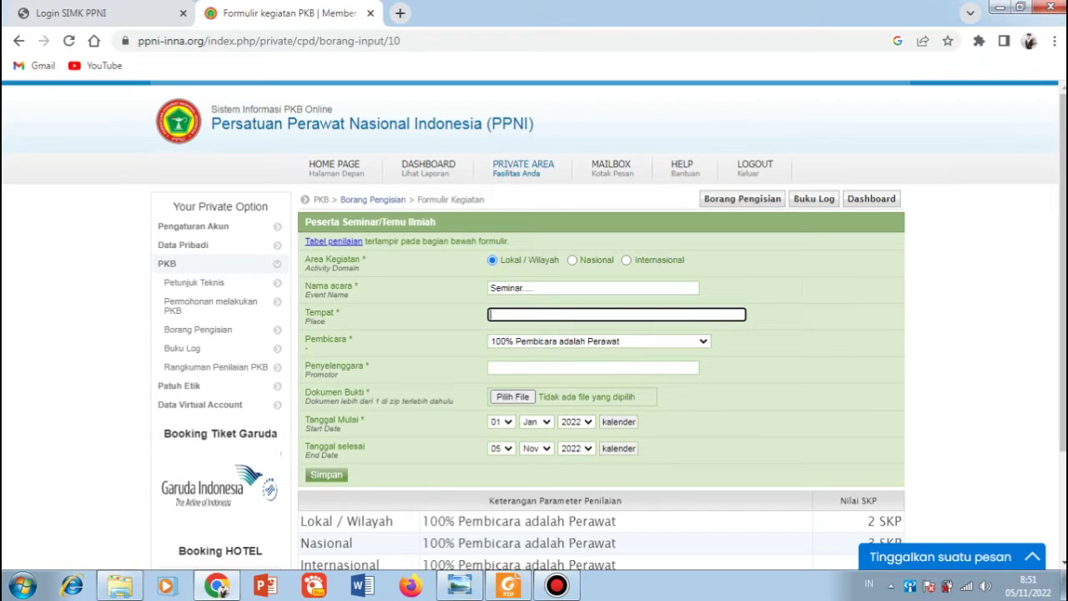
pyautogui.write('aurditorium')
pyautogui.hotkey('ctrl', 'a')
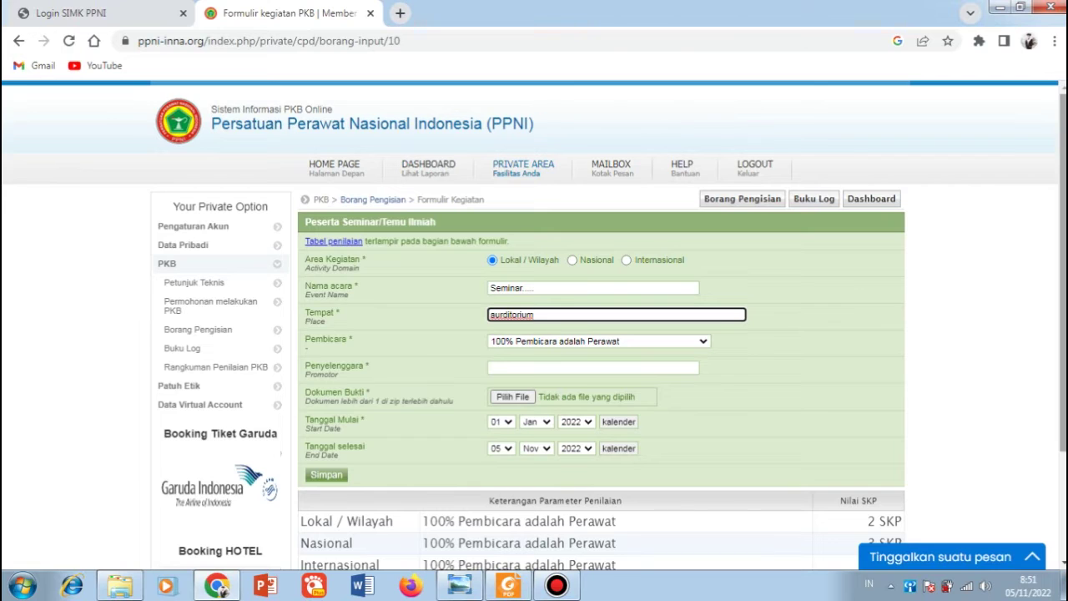
# Step: Choose "100% Pembicara adalah Perawat" as the speaker option and enter "Dpk ppni arrahmah" as the organizer of the seminar
pyautogui.scroll(-2, 535, 325)
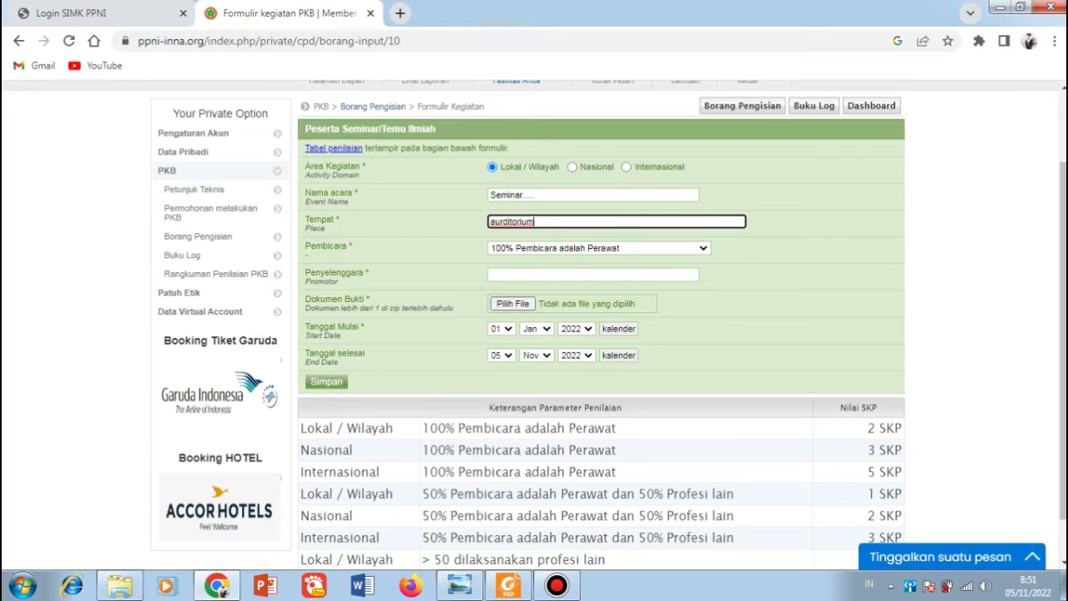
pyautogui.click(703, 248)
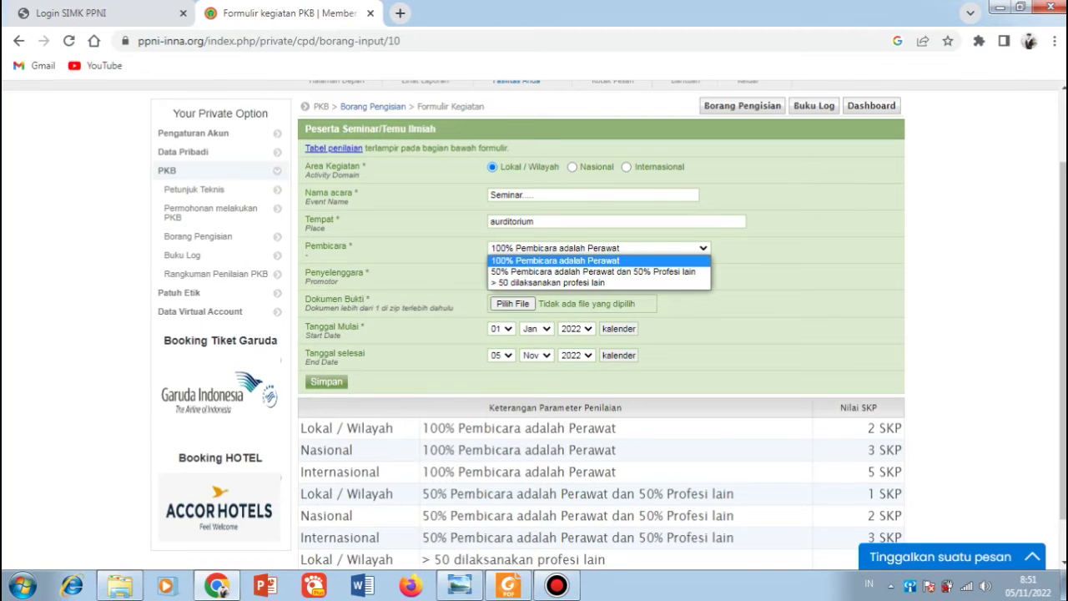
pyautogui.click(556, 261)
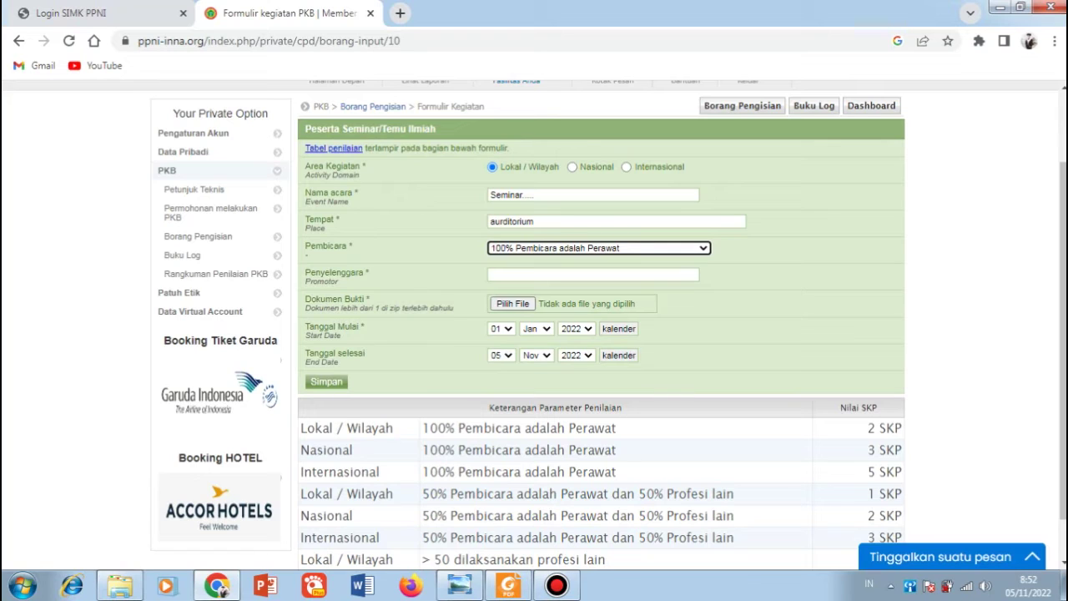
pyautogui.press('Tab')
pyautogui.write('Dpk p')
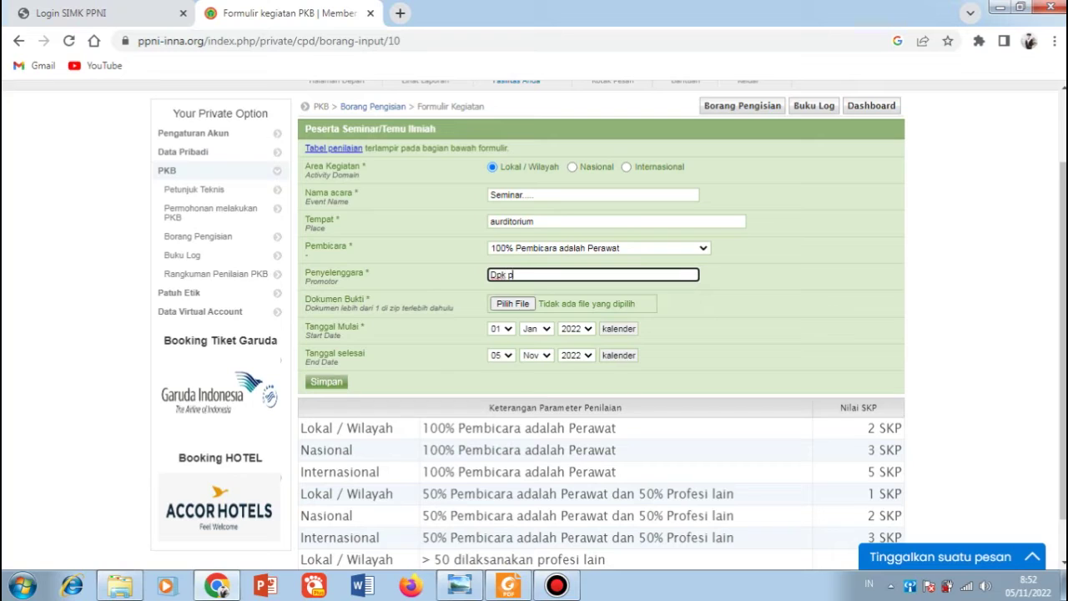
pyautogui.write('pni arrahmah')
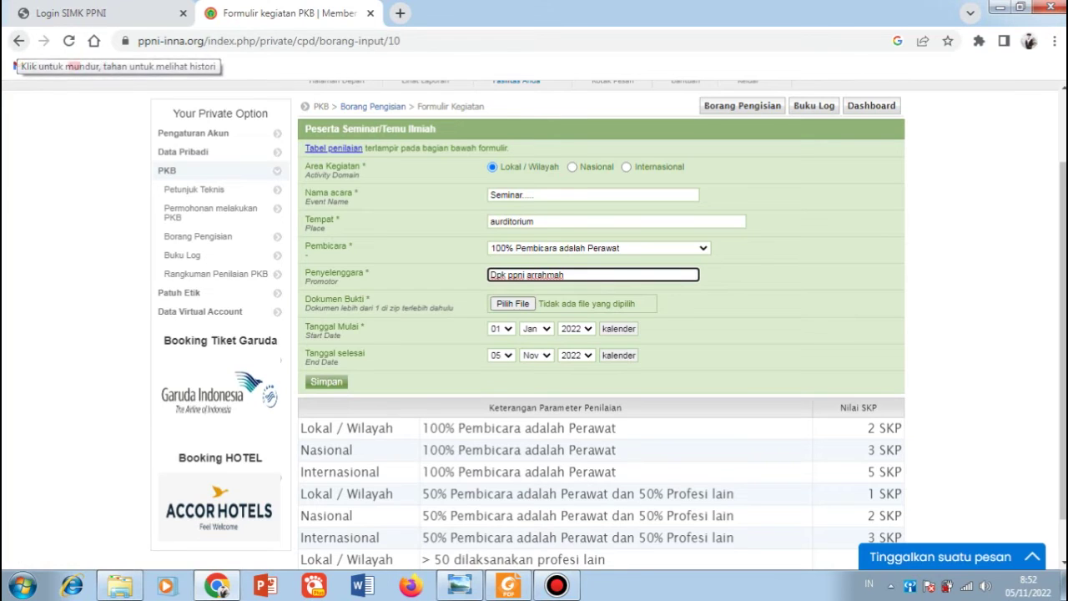
# Step: Leave the seminar form without saving and open the Webinar input form from the activity list
pyautogui.click(18, 40)
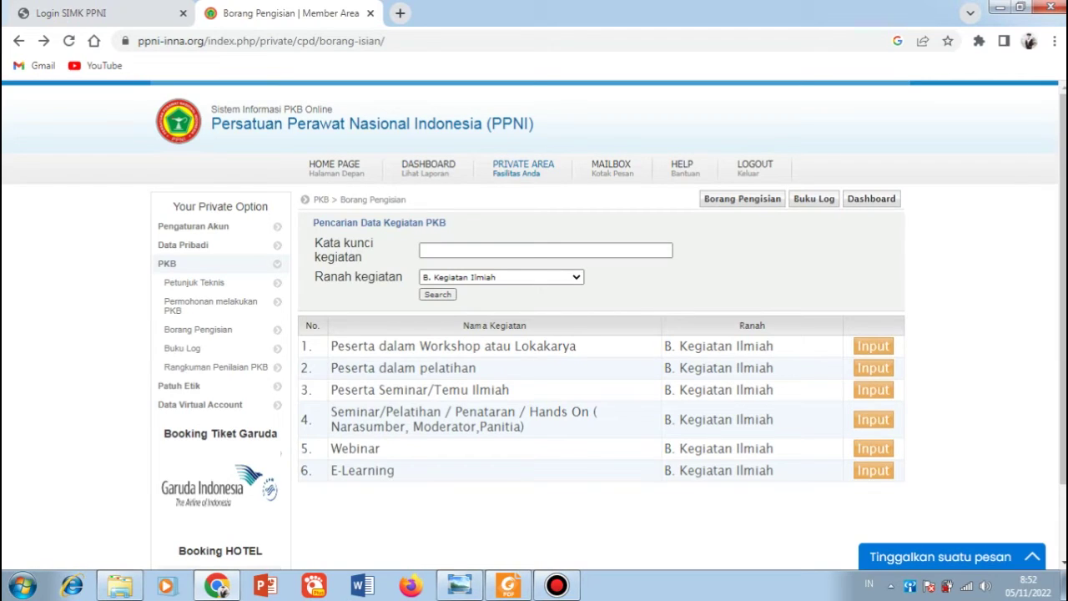
pyautogui.click(873, 448)
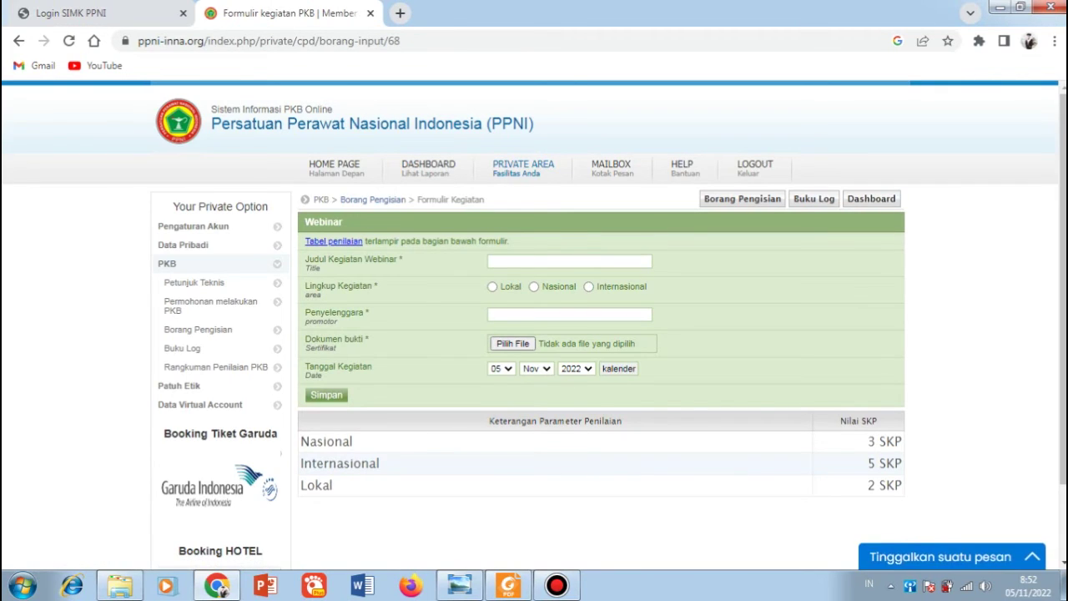
pyautogui.moveTo(284, 414)
pyautogui.mouseDown()
pyautogui.moveTo(542, 525)
pyautogui.moveTo(1001, 524)
pyautogui.mouseUp()
pyautogui.moveTo(985, 409); pyautogui.dragTo(987, 522)
pyautogui.moveTo(276, 415); pyautogui.dragTo(1008, 416)
# Step: Copy the full blue theme title, from "Preventing harm for our patients" to "(MARSI)", from the certificate in Foxit Reader into the browser form's webinar title
pyautogui.click(509, 585)
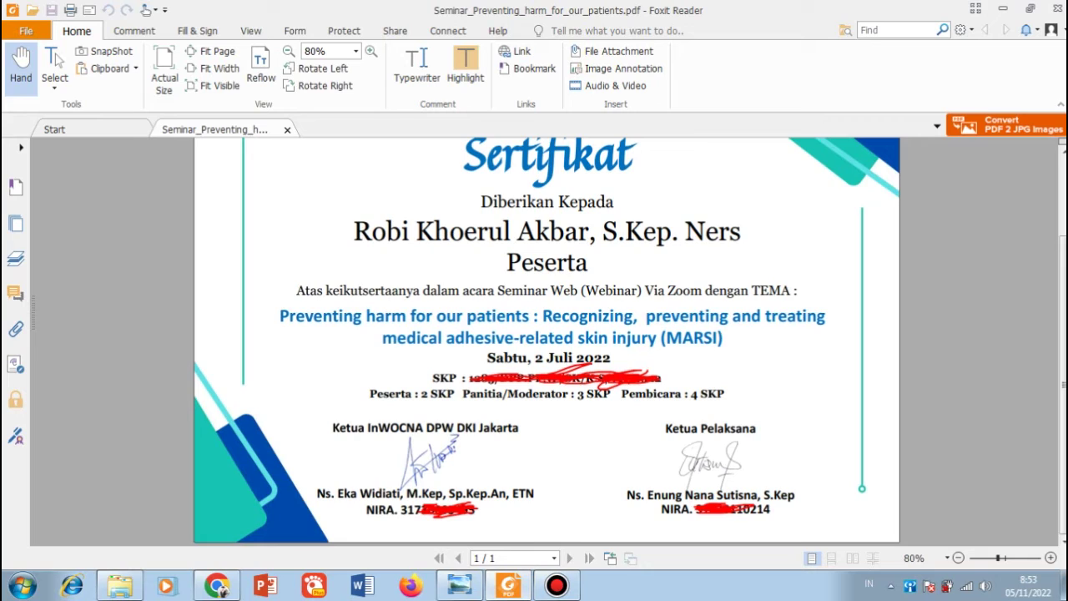
pyautogui.moveTo(280, 315); pyautogui.dragTo(723, 338)
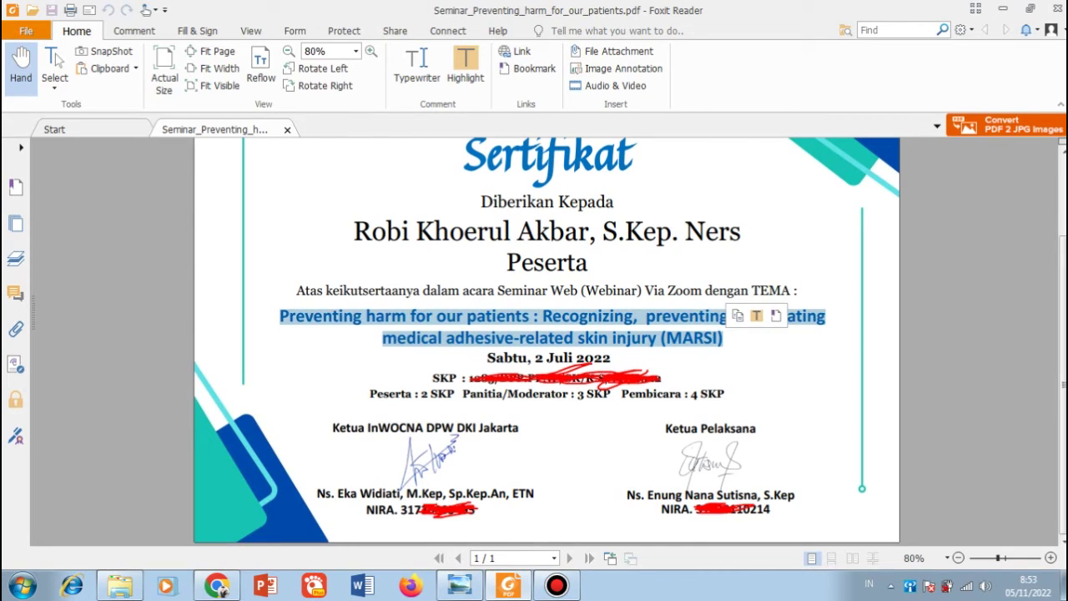
pyautogui.click(217, 586)
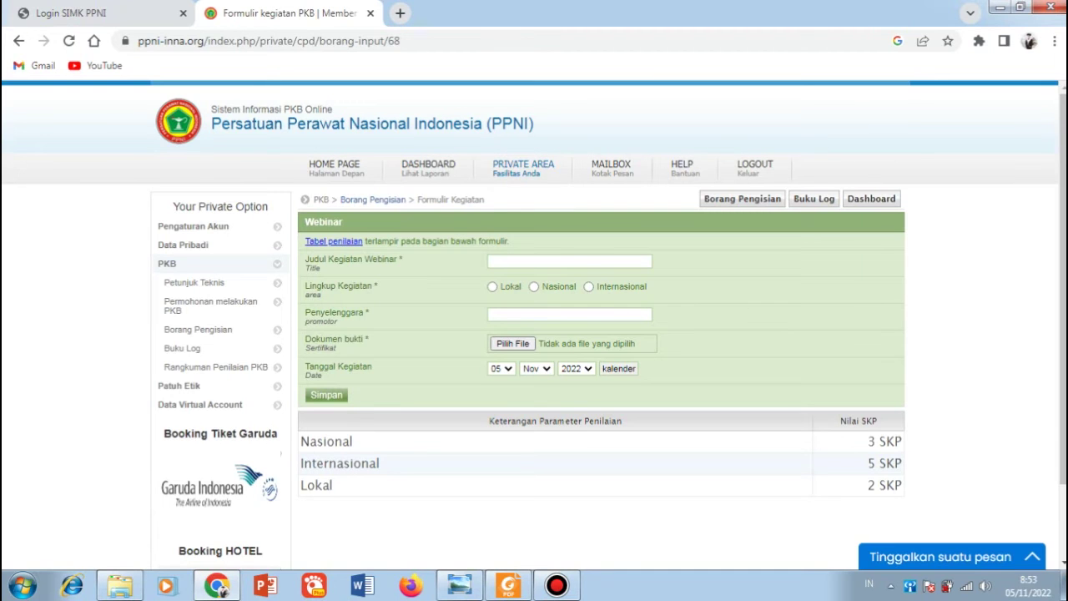
pyautogui.click(570, 261)
pyautogui.hotkey('ctrl', 'v')
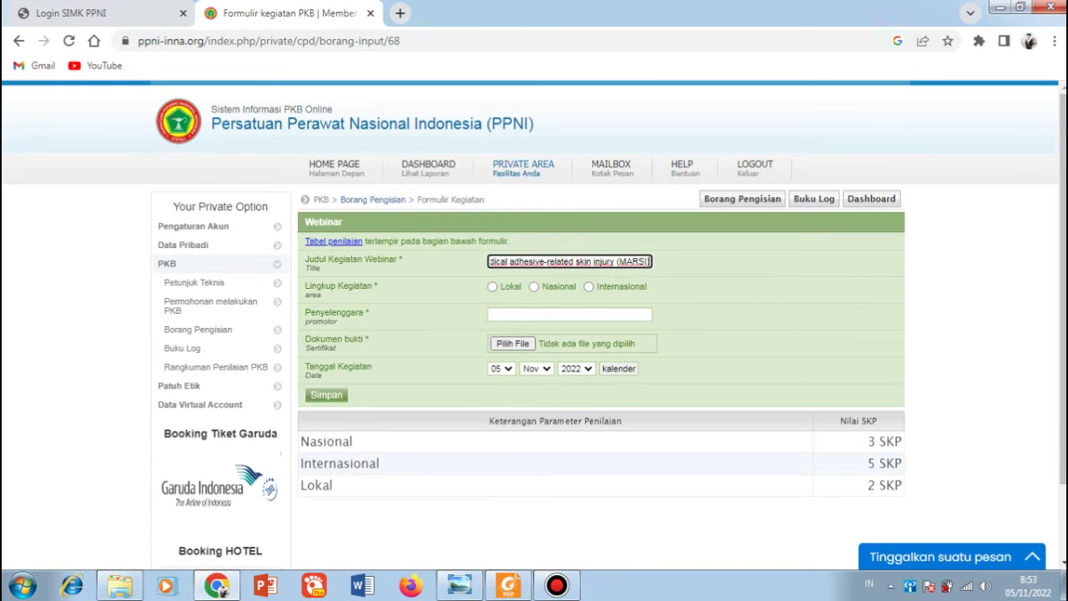
# Step: Add the word "Seminar" at the beginning of the webinar title, before "Preventing harm for our patients"
pyautogui.press('Left')
pyautogui.press('Left')
pyautogui.press('Left')
pyautogui.press('Left')
pyautogui.press('Left')
pyautogui.press('Left')
pyautogui.press('Left')
pyautogui.press('Left')
pyautogui.press('Left')
pyautogui.press('Left')
pyautogui.press('Left')
pyautogui.press('Left')
pyautogui.press('Left')
pyautogui.press('Left')
pyautogui.press('Left')
pyautogui.press('Left')
pyautogui.press('Left')
pyautogui.press('Left')
pyautogui.press('Left')
pyautogui.press('Left')
pyautogui.press('Left')
pyautogui.press('Left')
pyautogui.press('Left')
pyautogui.press('Left')
pyautogui.press('Left')
pyautogui.press('Left')
pyautogui.press('Left')
pyautogui.press('Left')
pyautogui.press('Left')
pyautogui.press('Left')
pyautogui.press('Left')
pyautogui.press('Left')
pyautogui.press('Left')
pyautogui.press('Left')
pyautogui.press('Left')
pyautogui.press('Left')
pyautogui.press('Left')
pyautogui.press('Left')
pyautogui.press('Left')
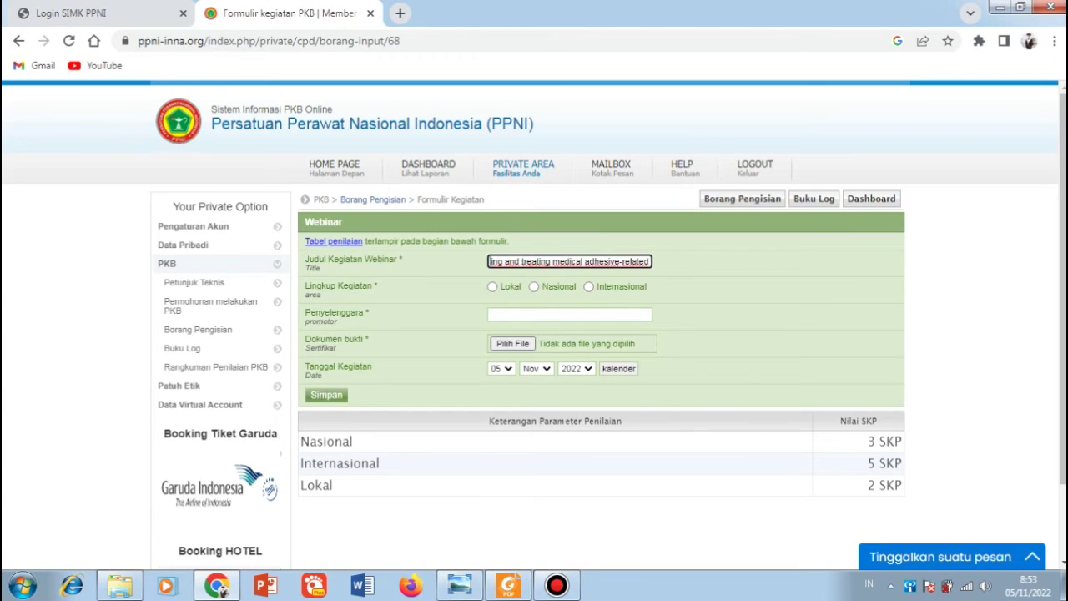
pyautogui.press('Left')
pyautogui.press('Left')
pyautogui.press('Left')
pyautogui.press('Left')
pyautogui.press('Left')
pyautogui.press('Left')
pyautogui.press('Left')
pyautogui.press('Left')
pyautogui.press('Left')
pyautogui.press('Left')
pyautogui.press('Left')
pyautogui.press('Left')
pyautogui.press('Left')
pyautogui.press('Left')
pyautogui.press('Left')
pyautogui.press('Left')
pyautogui.press('Left')
pyautogui.press('Left')
pyautogui.press('Left')
pyautogui.press('Left')
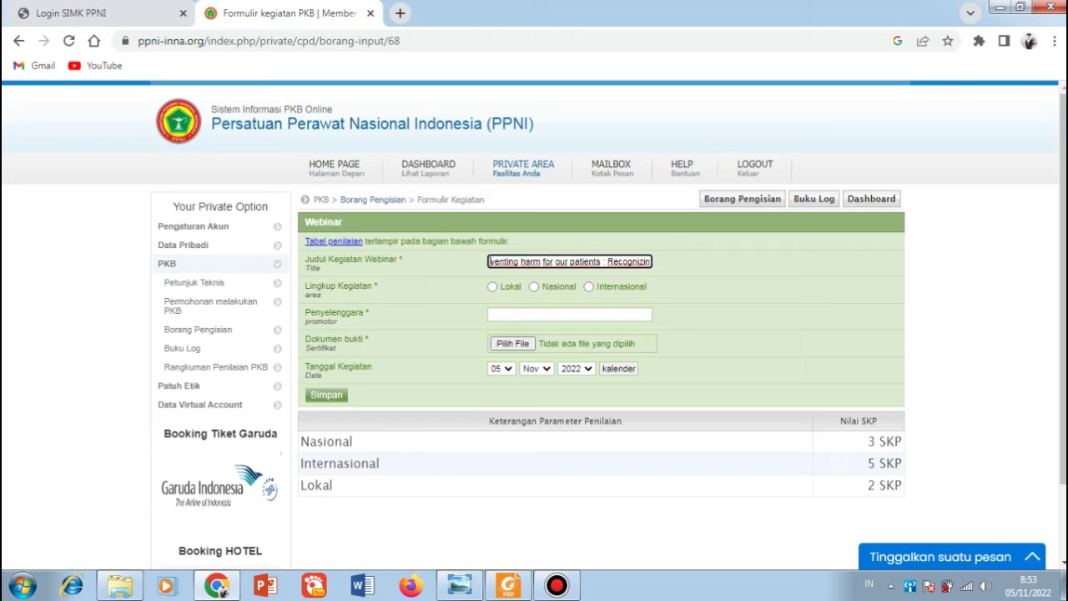
pyautogui.write('Seminar Pre')
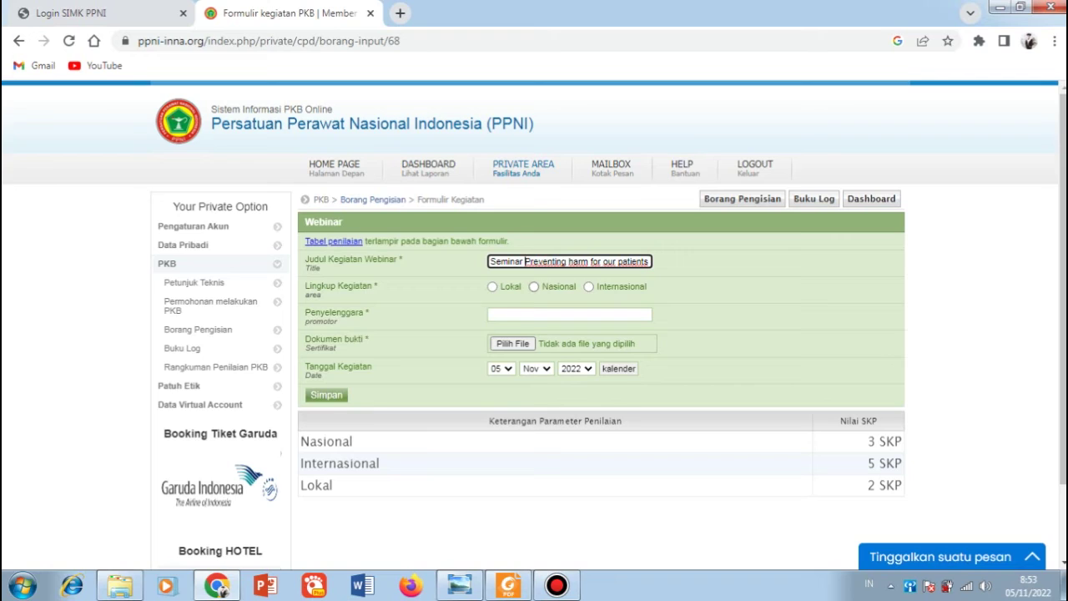
# Step: Enter "InWOOCNA DPW DKI Jakarta" as the webinar's organizer, consulting the certificate PDF, and set the activity scope to Lokal
pyautogui.click(535, 287)
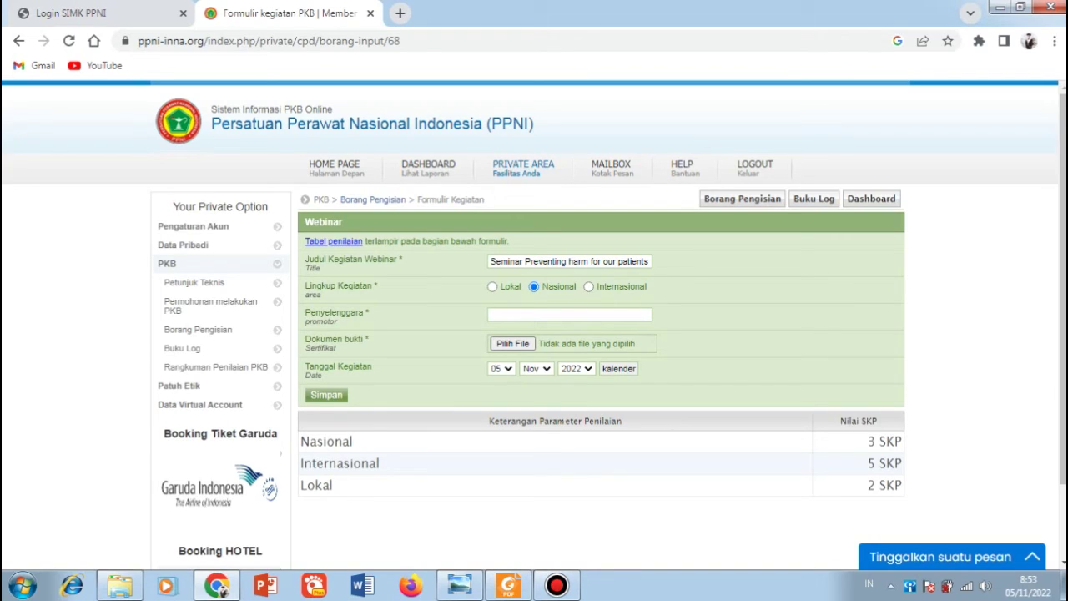
pyautogui.click(509, 586)
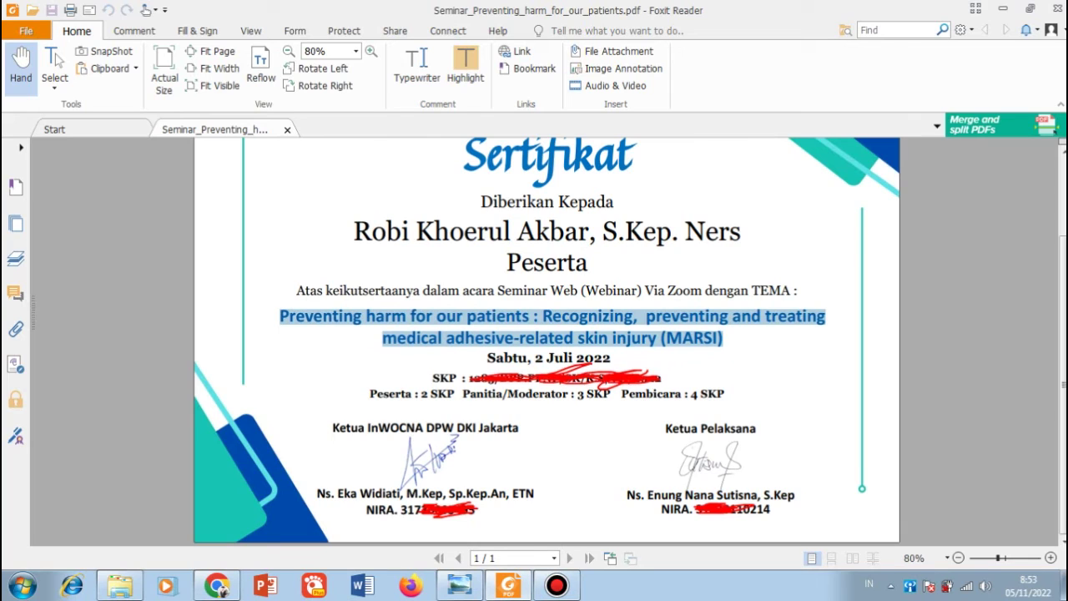
pyautogui.hotkey('alt', 'Tab')
pyautogui.write('In')
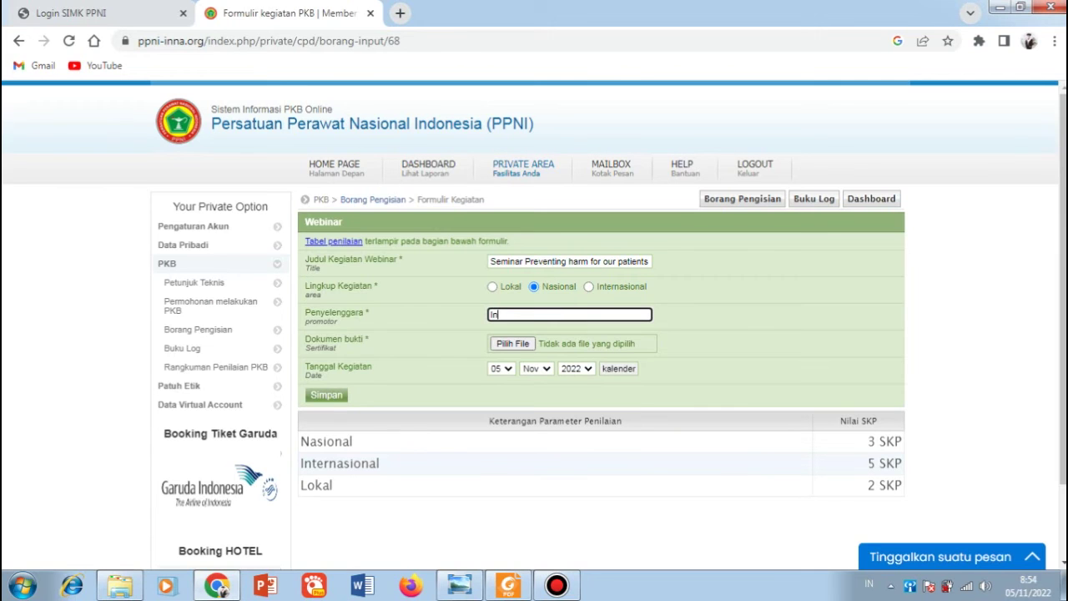
pyautogui.write('WOOCNA DPW DKI J')
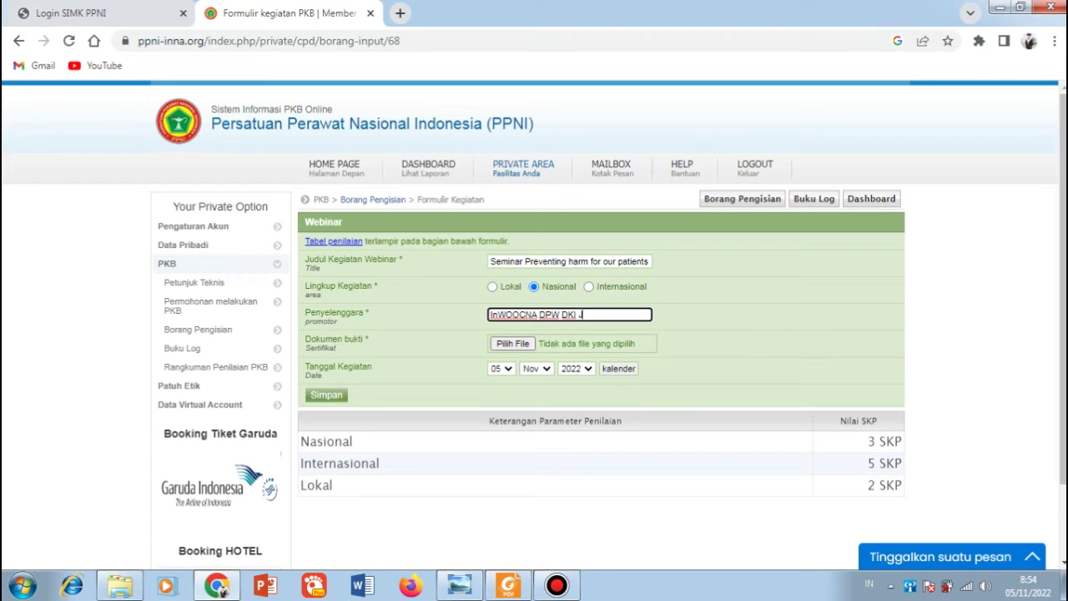
pyautogui.write('akarta')
pyautogui.click(492, 287)
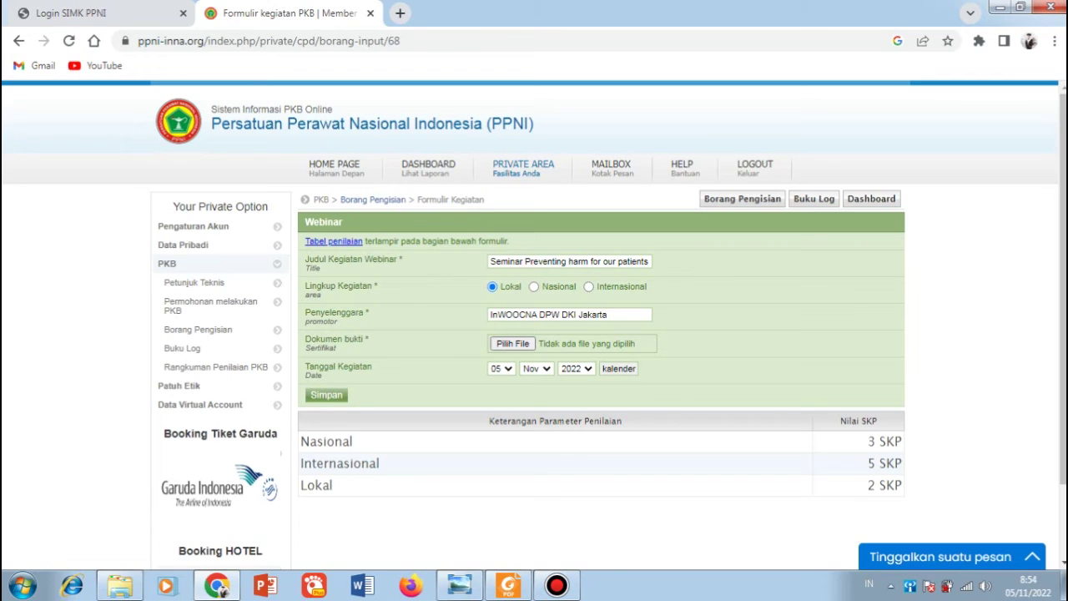
# Step: Attach the PDF 2.Seminar_Preventing_harm_for_our_patients from the STR folder on drive E: as the webinar's supporting document
pyautogui.click(513, 343)
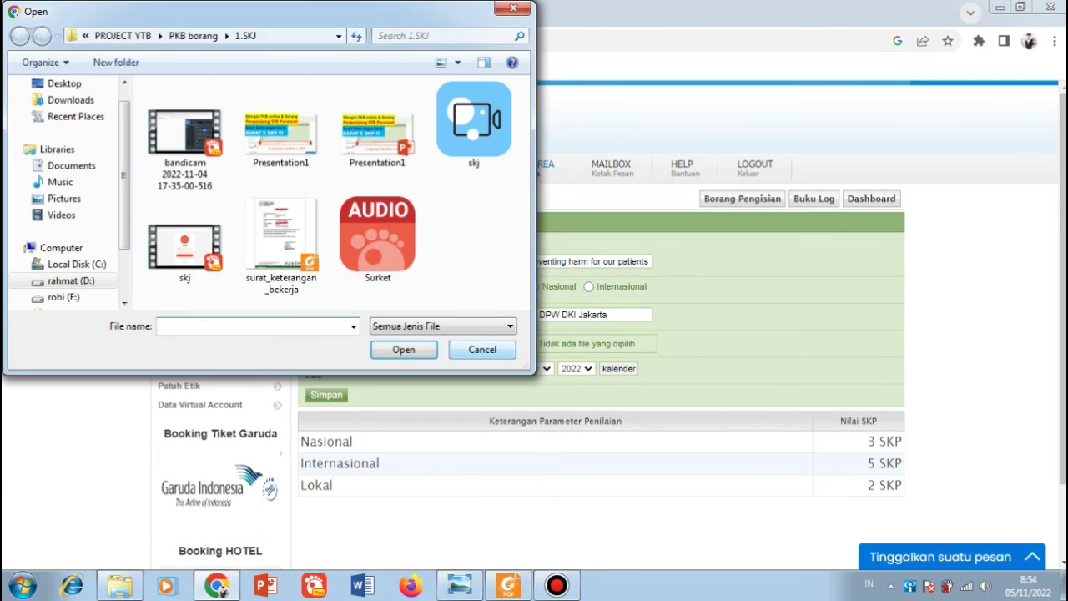
pyautogui.scroll(-1, 67, 201)
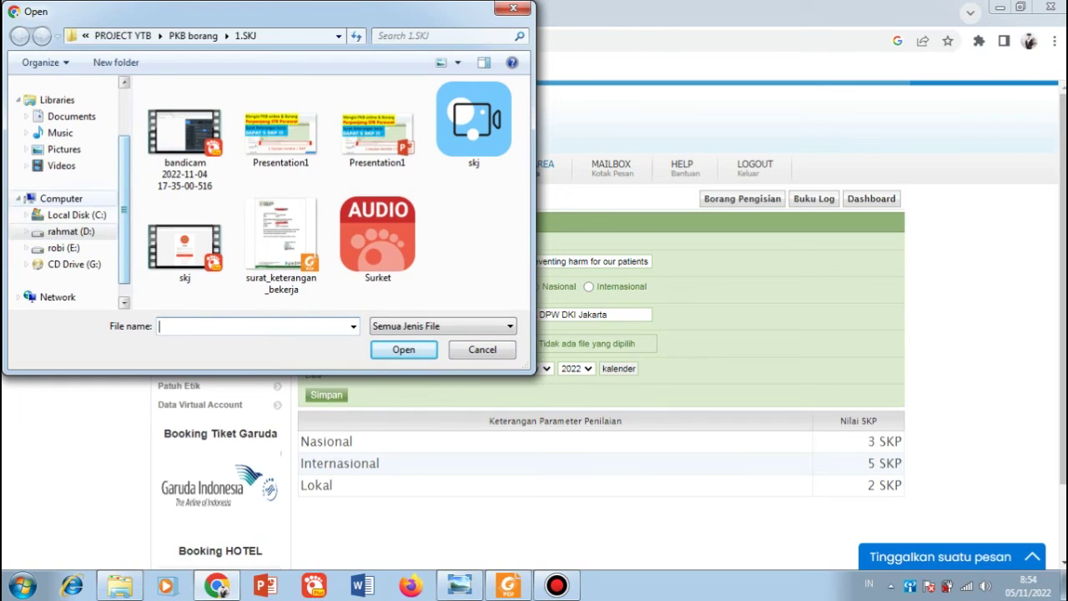
pyautogui.click(63, 248)
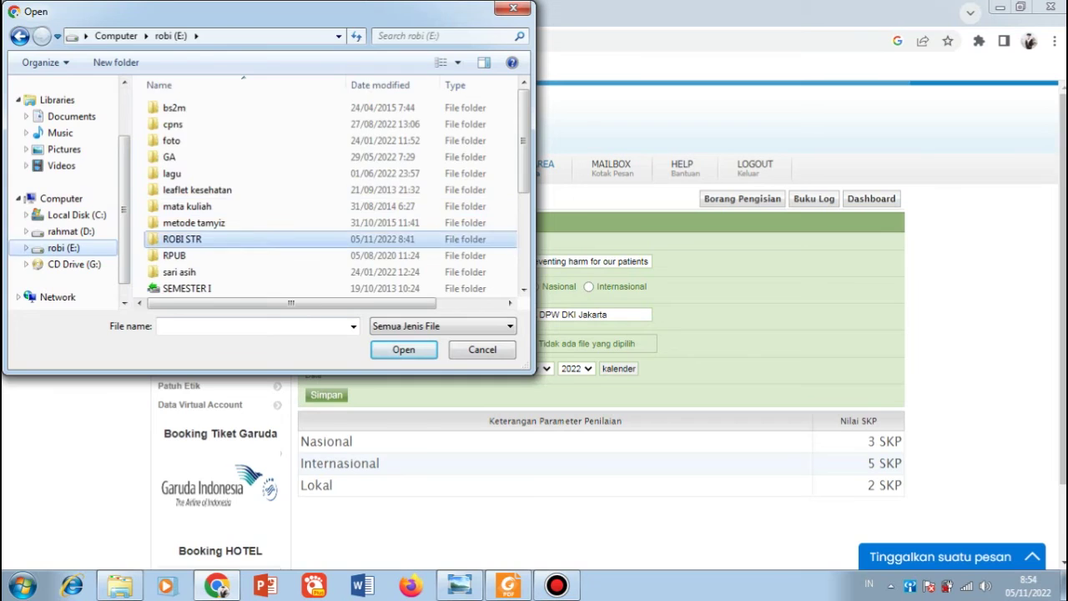
pyautogui.doubleClick(182, 239)
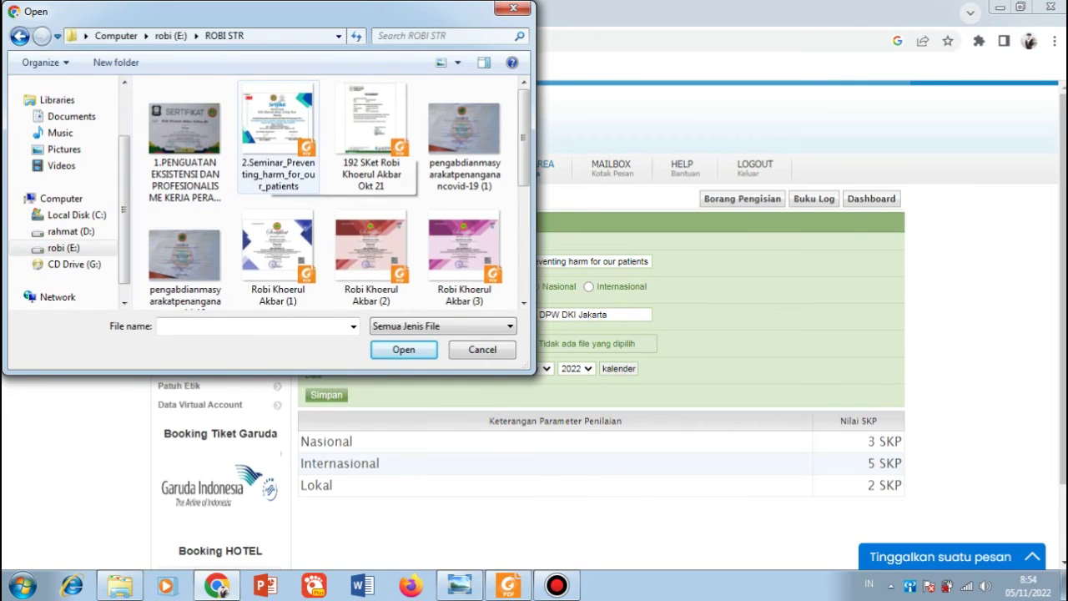
pyautogui.doubleClick(268, 144)
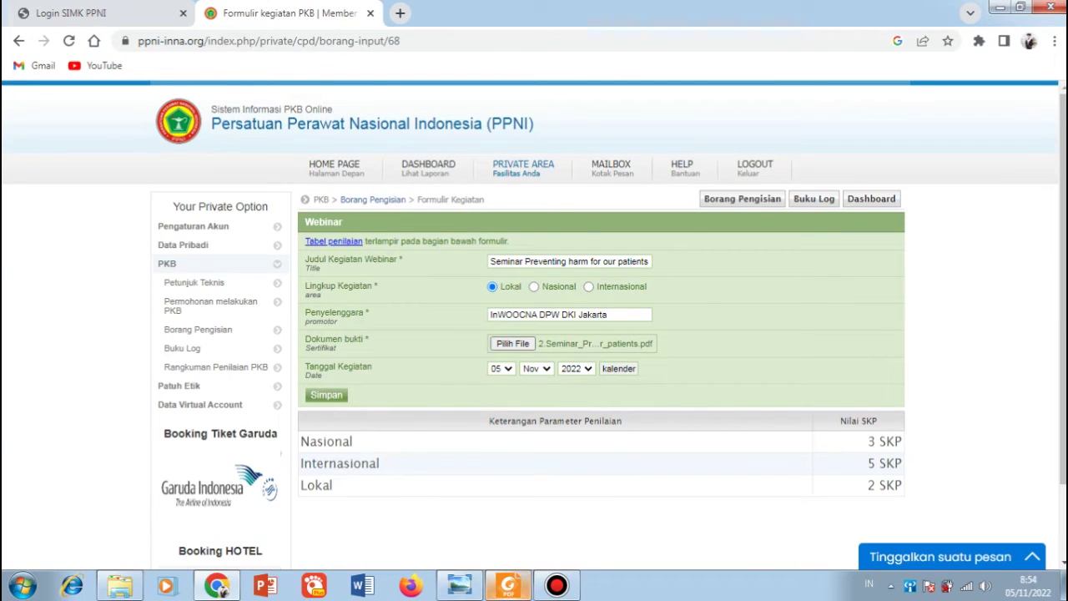
# Step: Check the event date on the certificate PDF and set the webinar's activity date to 02 Jul 2022
pyautogui.click(509, 585)
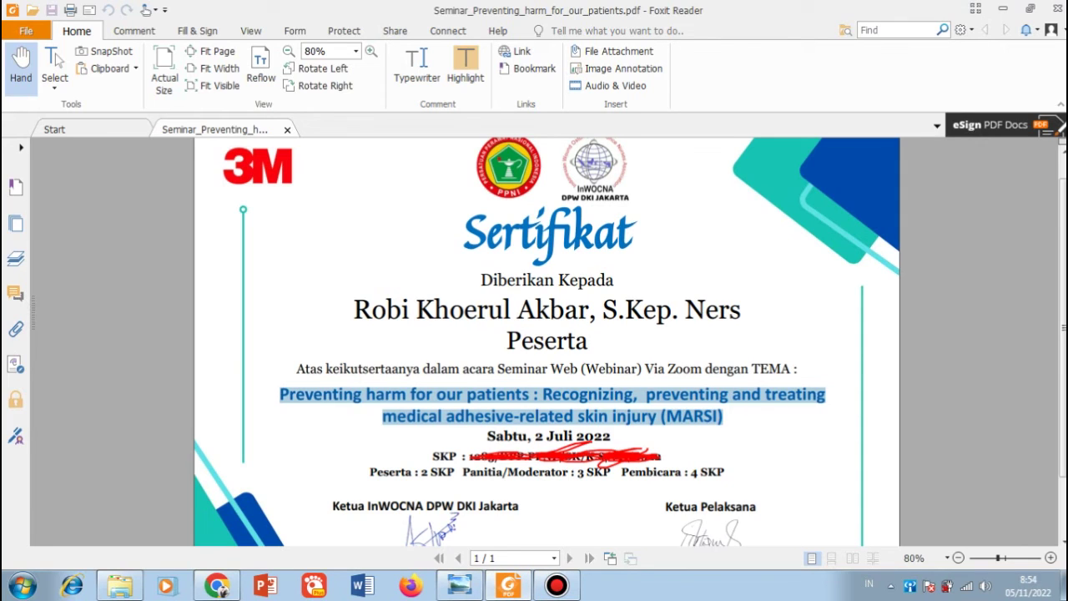
pyautogui.click(217, 585)
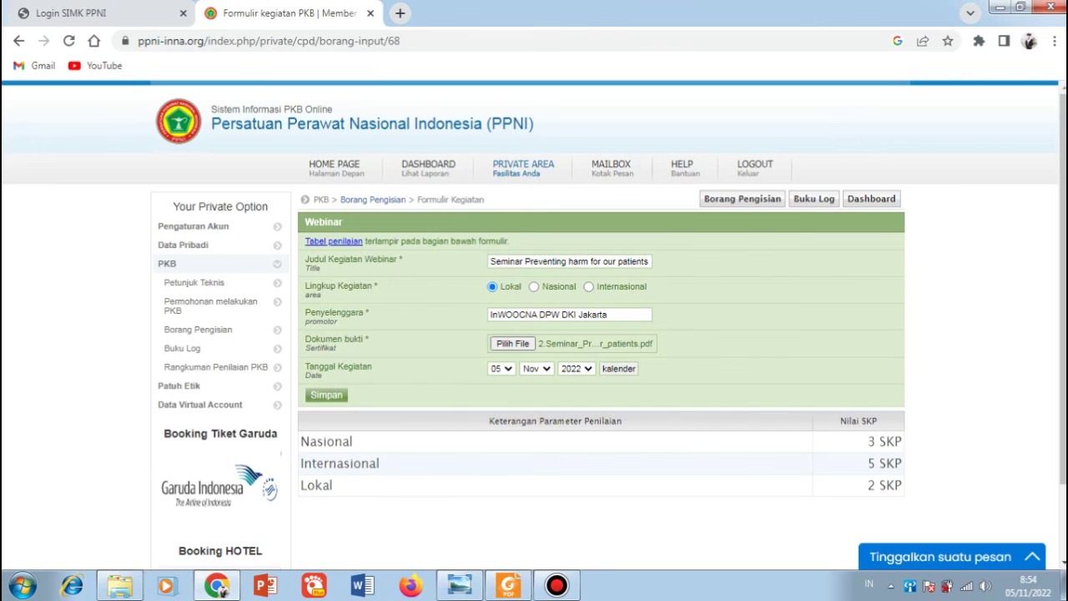
pyautogui.click(501, 368)
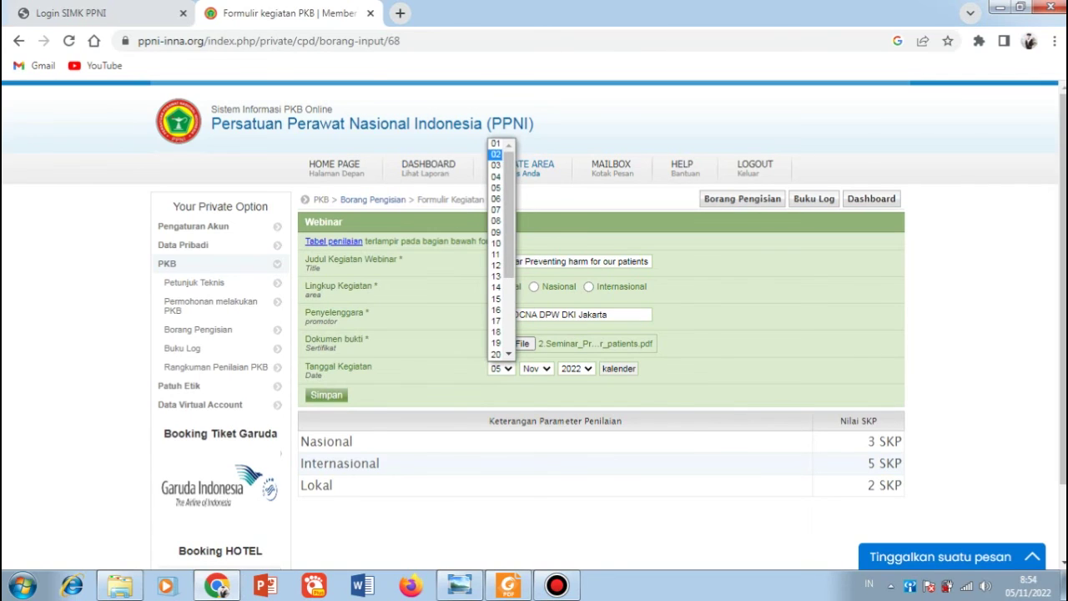
pyautogui.click(496, 154)
pyautogui.click(536, 368)
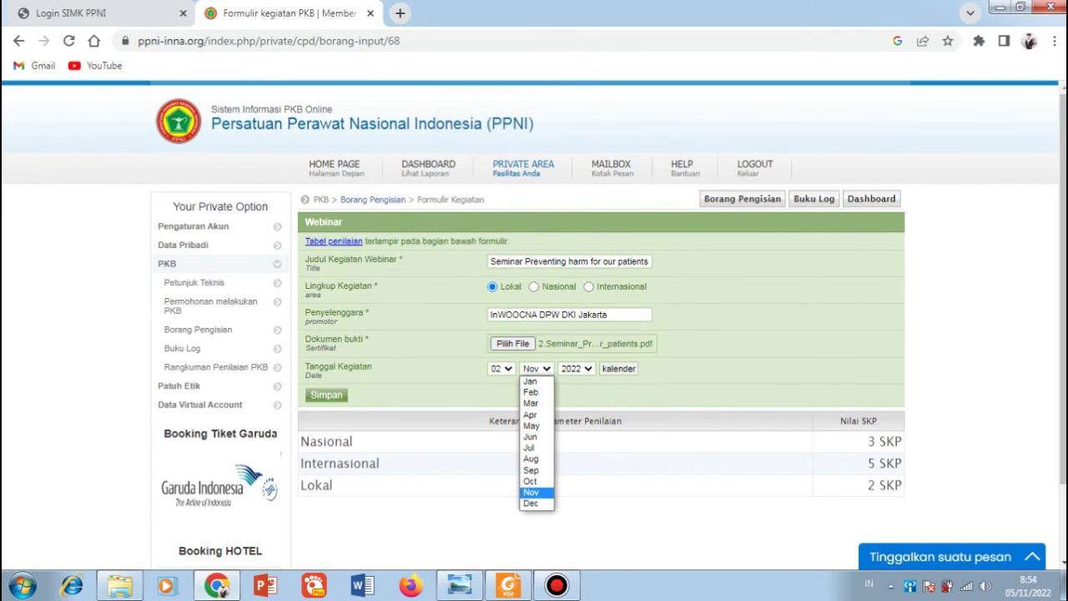
pyautogui.click(531, 447)
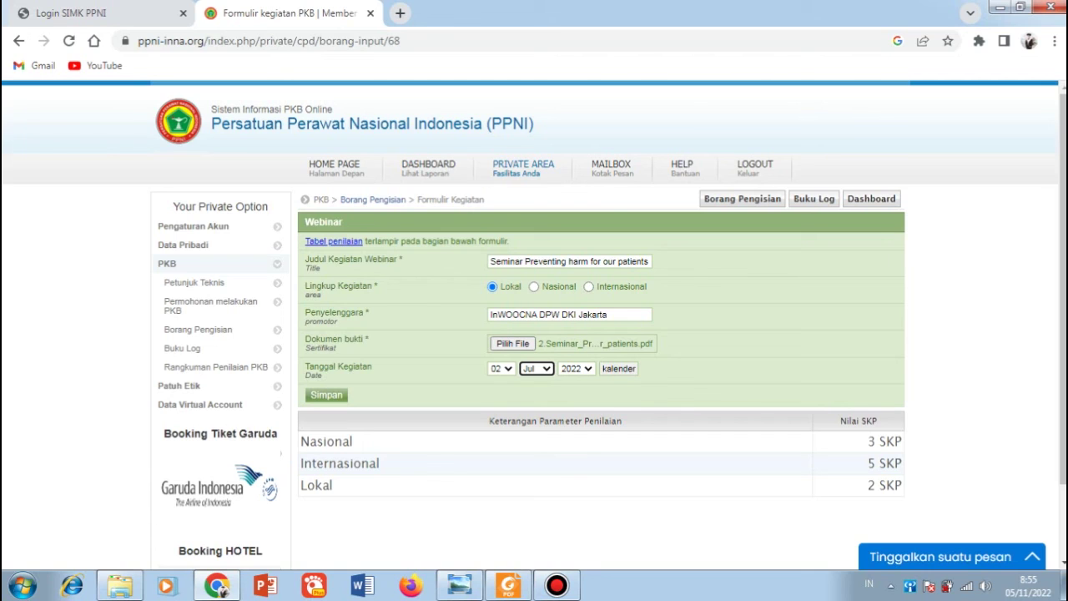
# Step: Recheck the details on the certificate PDF and save the webinar form
pyautogui.click(509, 585)
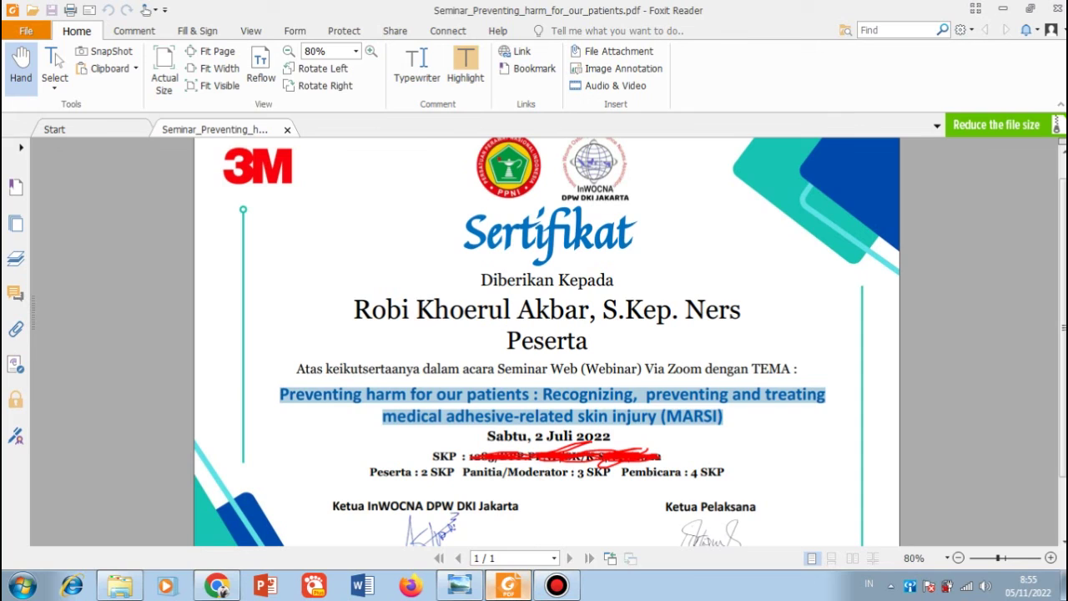
pyautogui.click(218, 587)
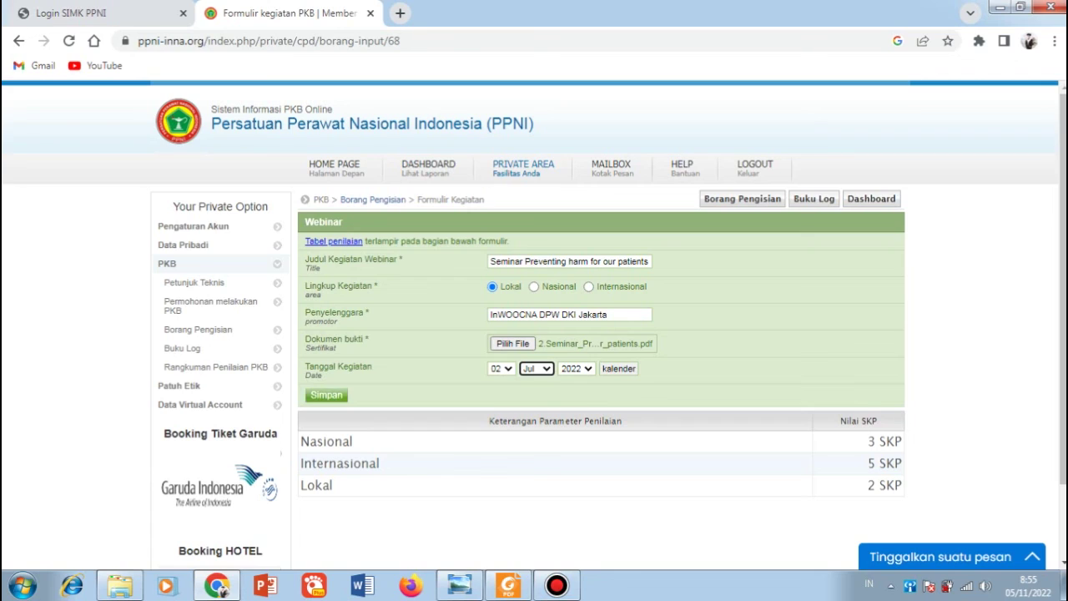
pyautogui.click(326, 395)
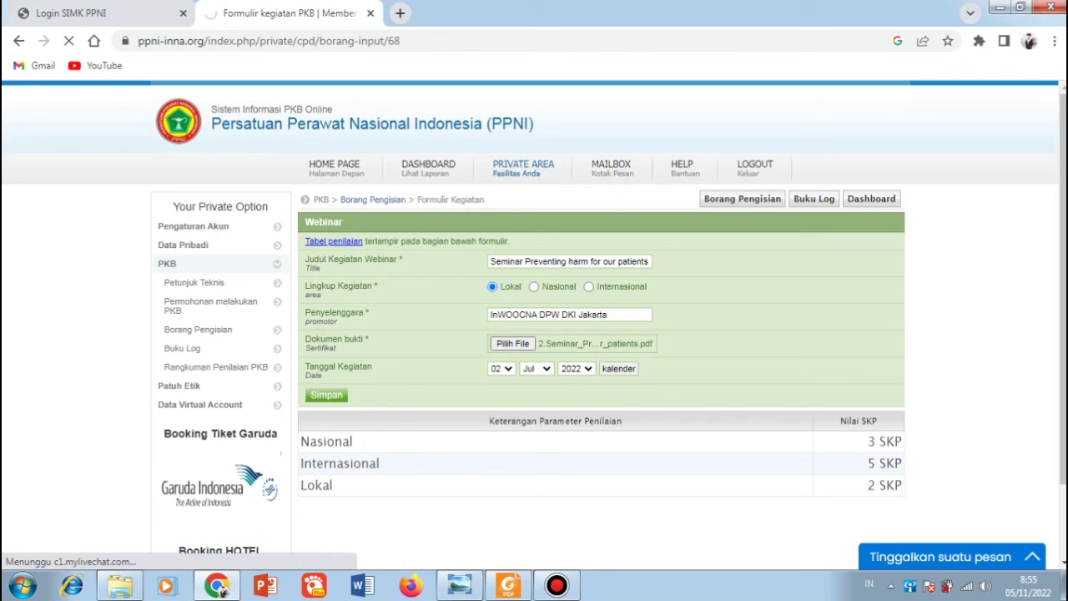